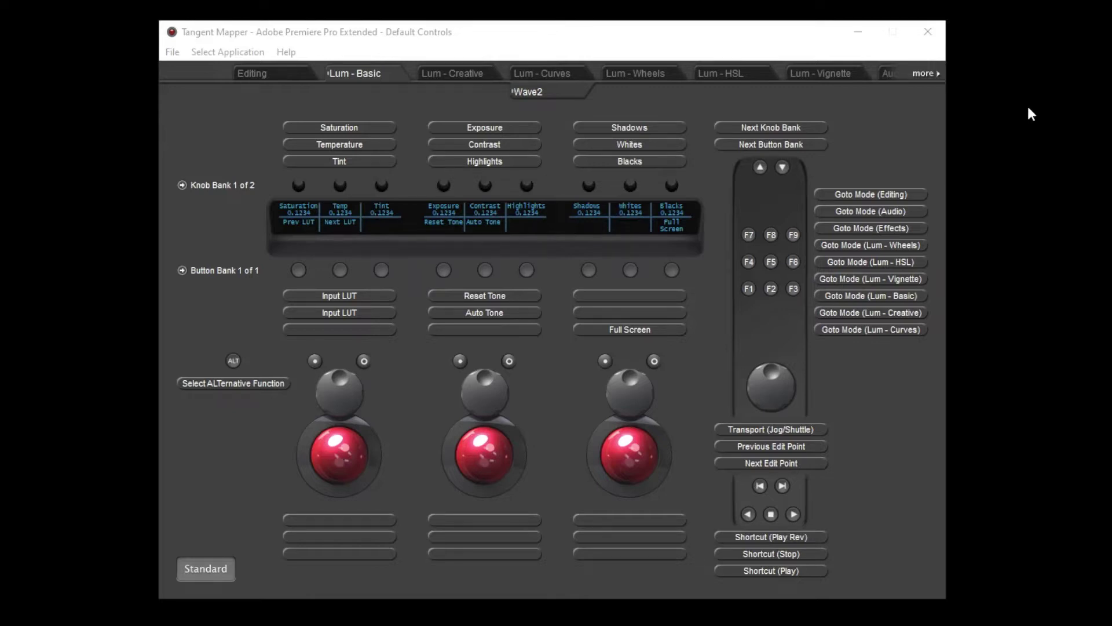
Cycle the map through Lum - Creative, Curves, Wheels and HSL modes, then back to Lum - Basic
click(449, 74)
click(530, 71)
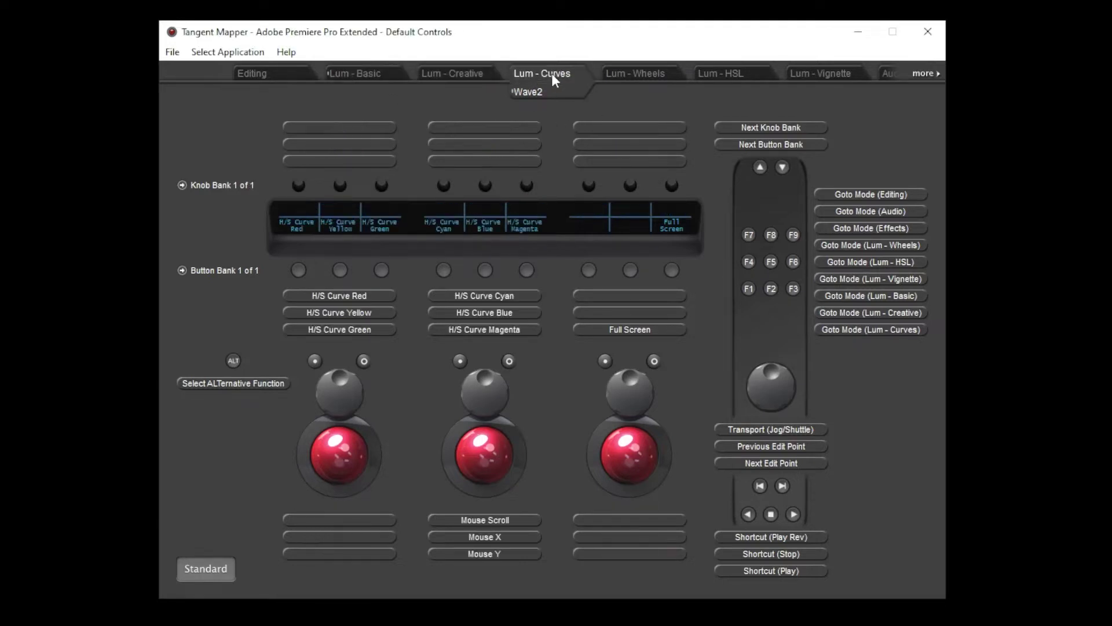
click(627, 79)
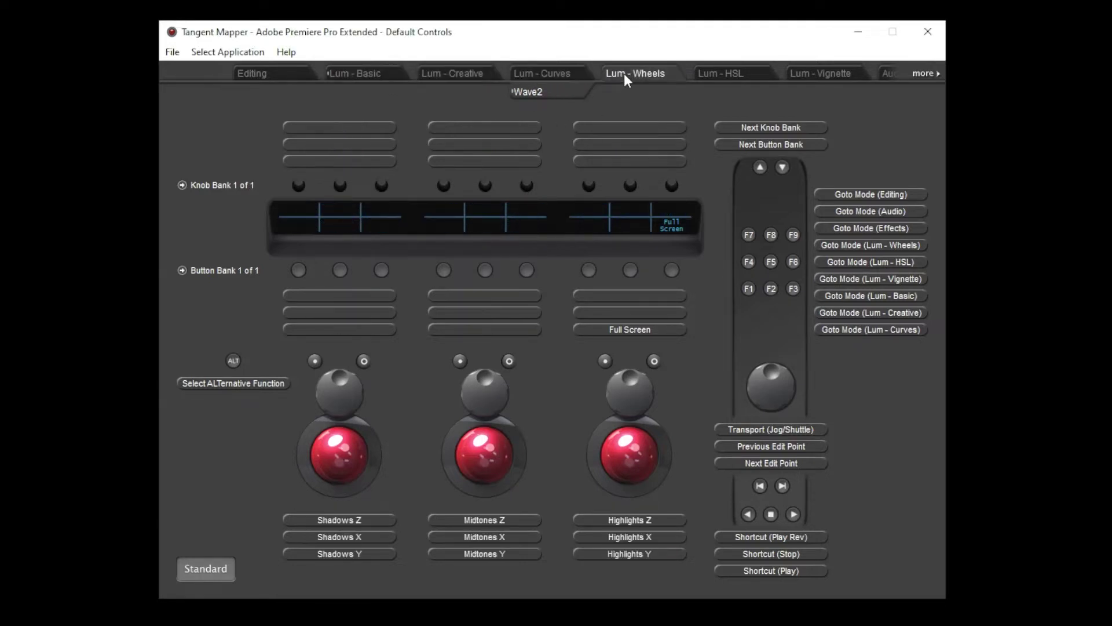
click(730, 81)
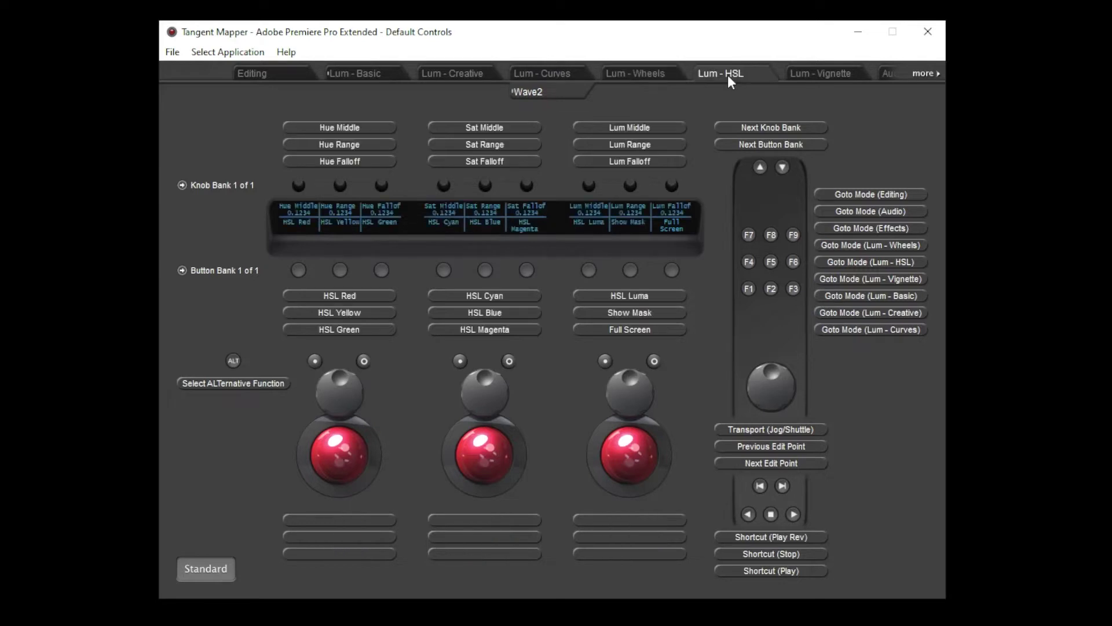
click(352, 79)
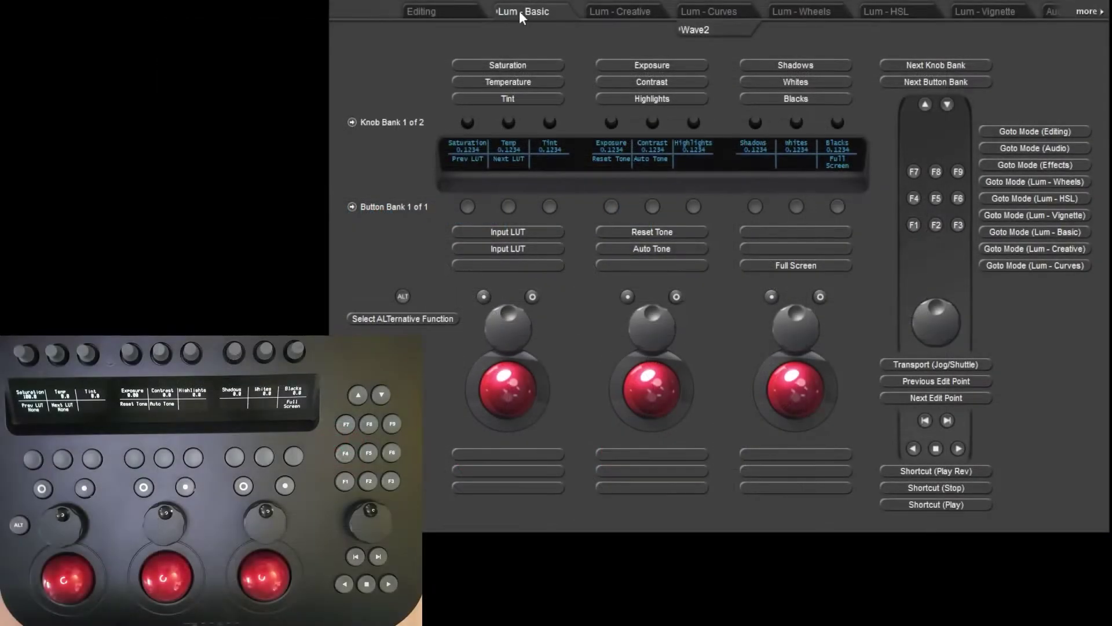
click(605, 15)
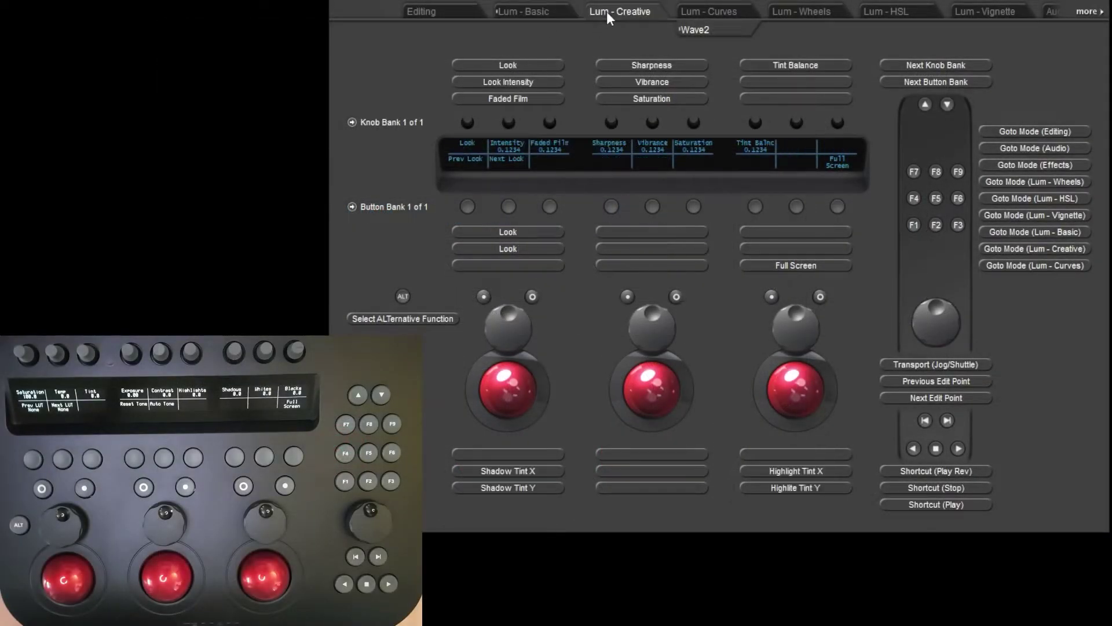
click(701, 16)
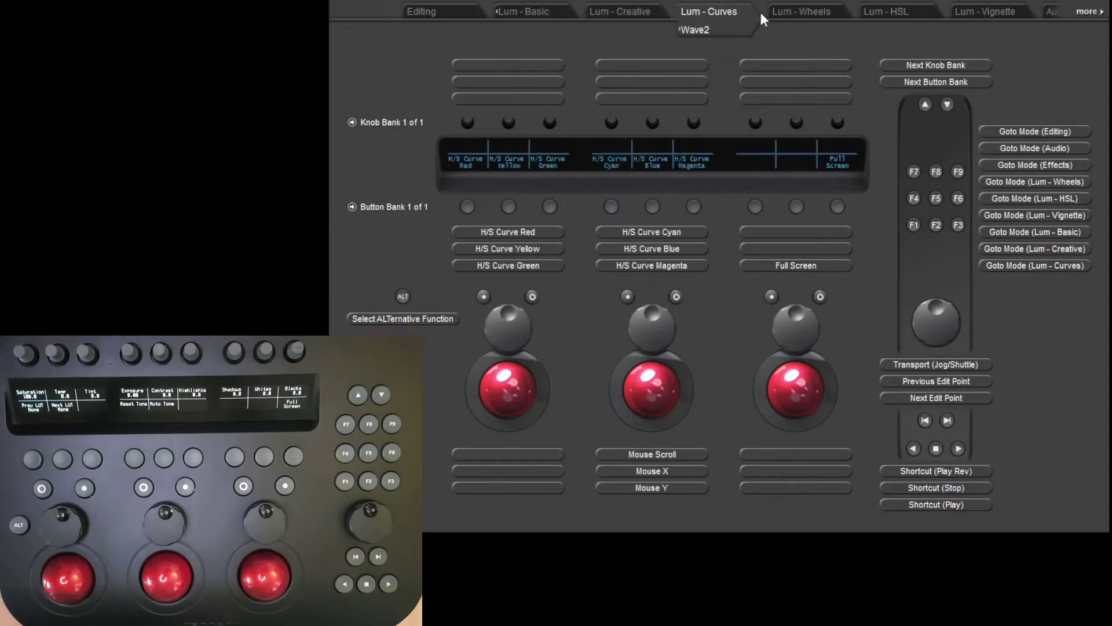
click(792, 14)
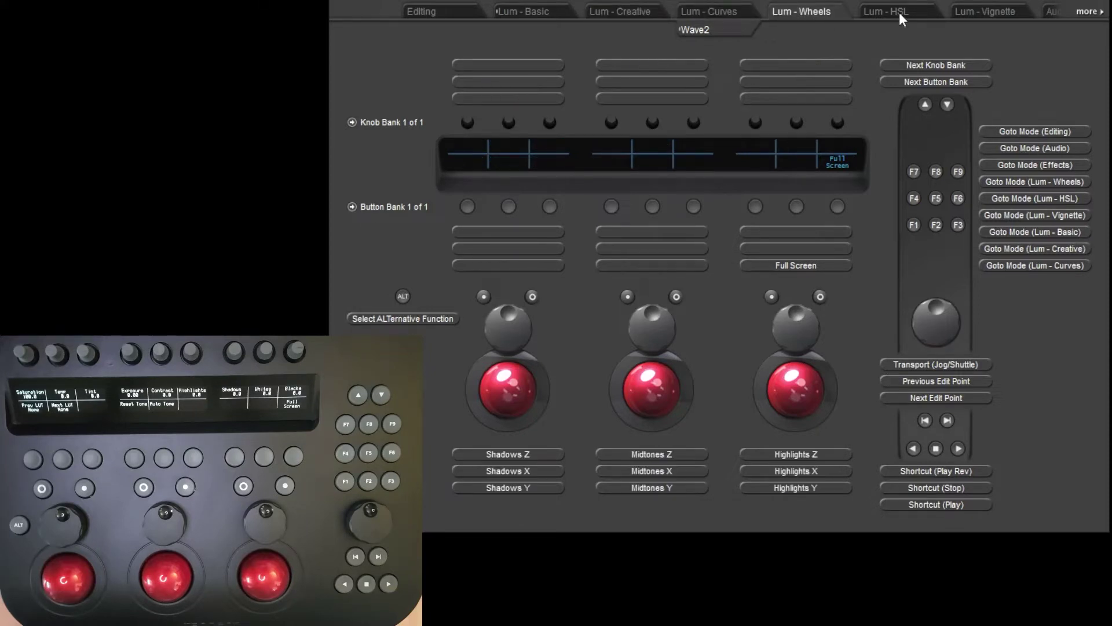
click(883, 16)
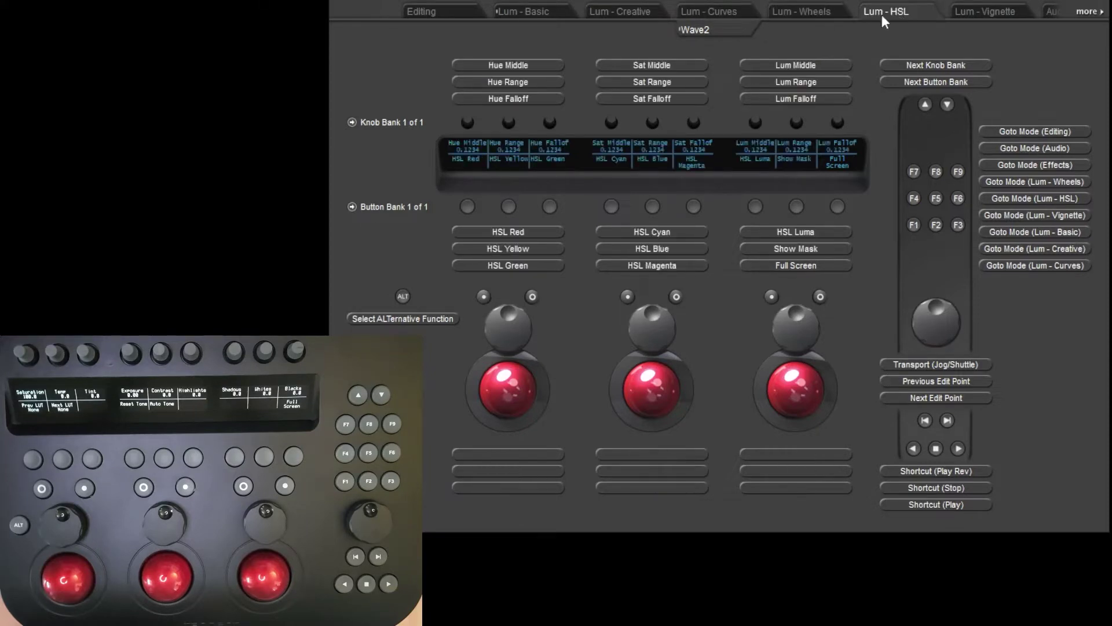
click(522, 13)
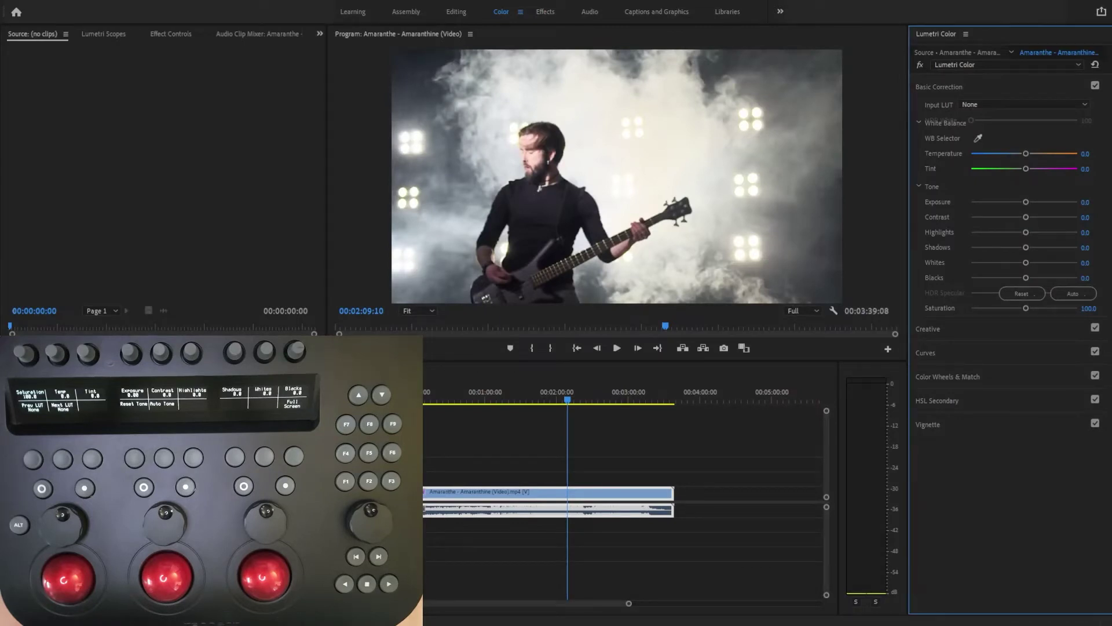
Expand Lumetri's Creative, Curves, Color Wheels & Match and HSL Secondary sections, then Basic Correction
click(927, 329)
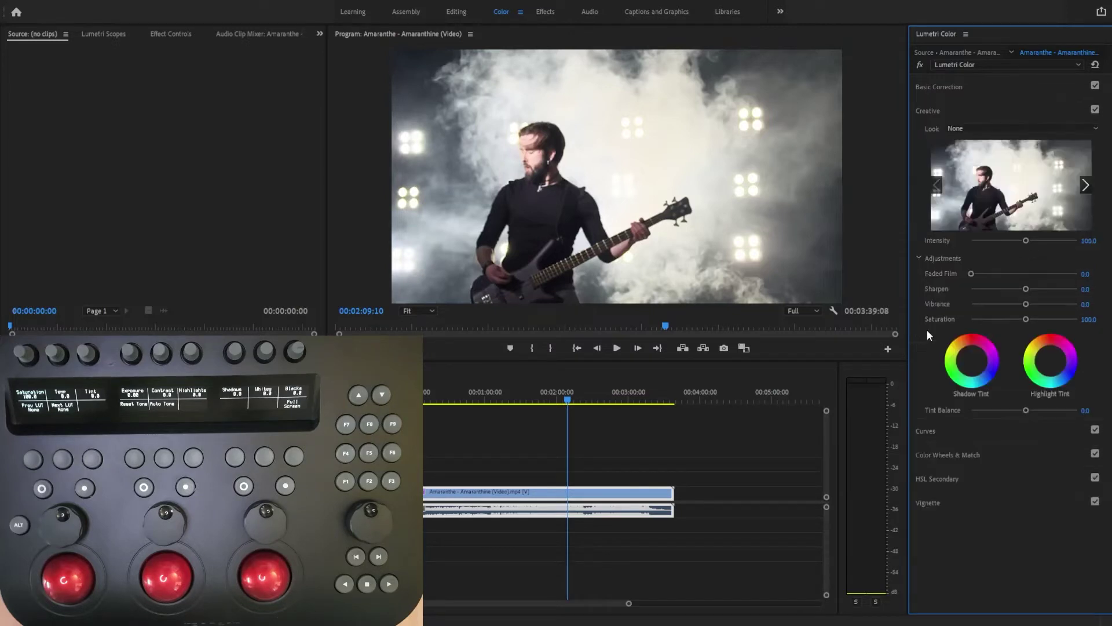
click(926, 430)
click(940, 194)
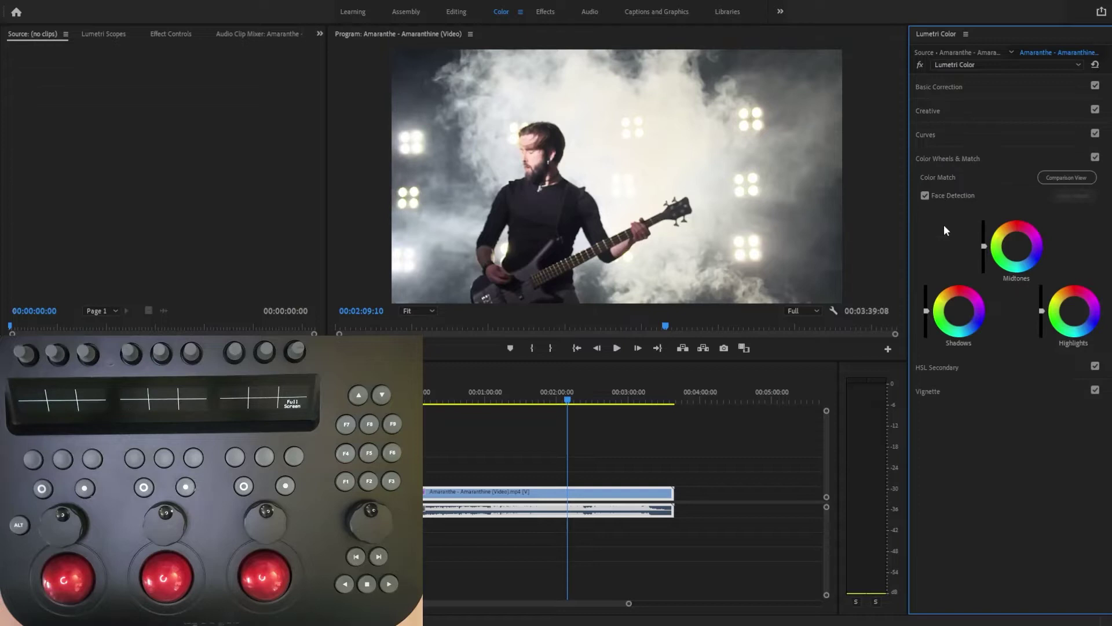
click(929, 368)
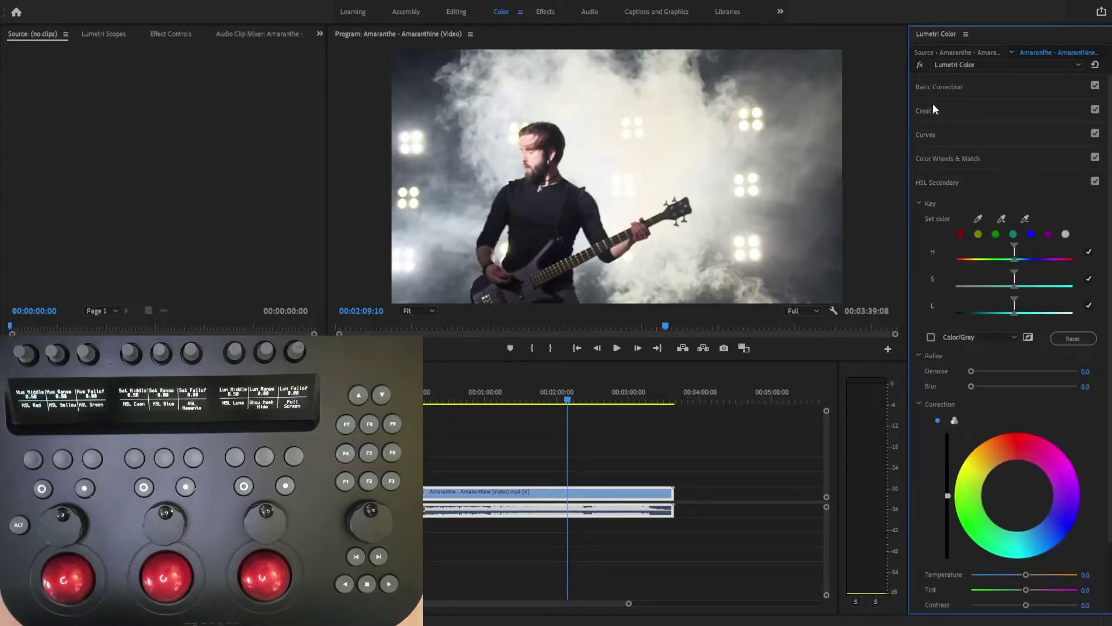
click(932, 86)
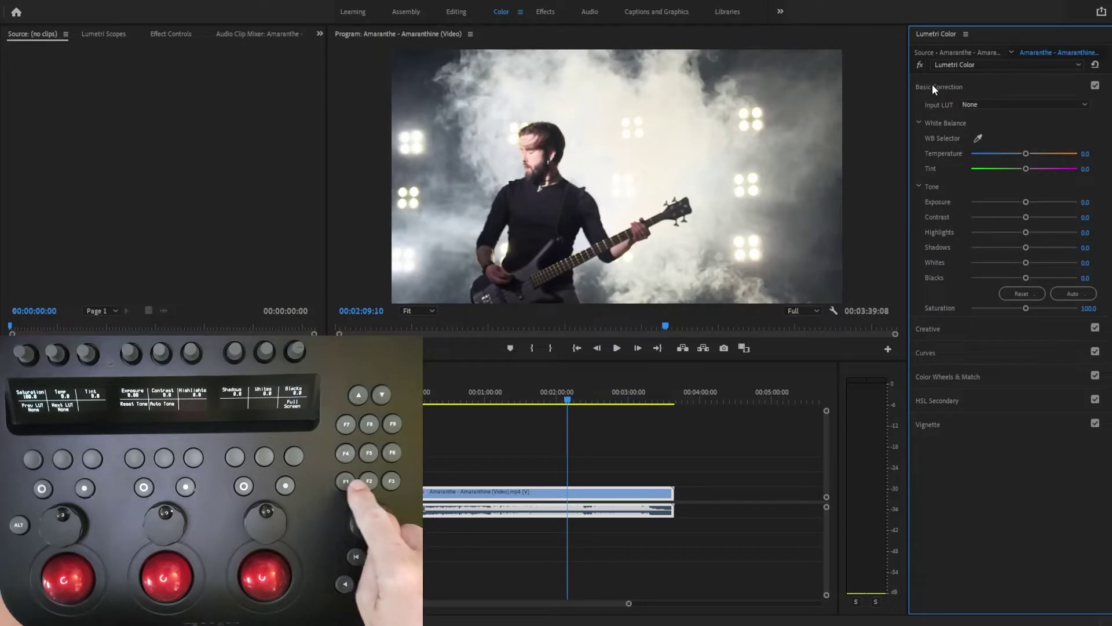
Jump Lumetri through Creative, Color Wheels and HSL Secondary to Vignette with Wave2 F2, F3, F4, F6
key(F2)
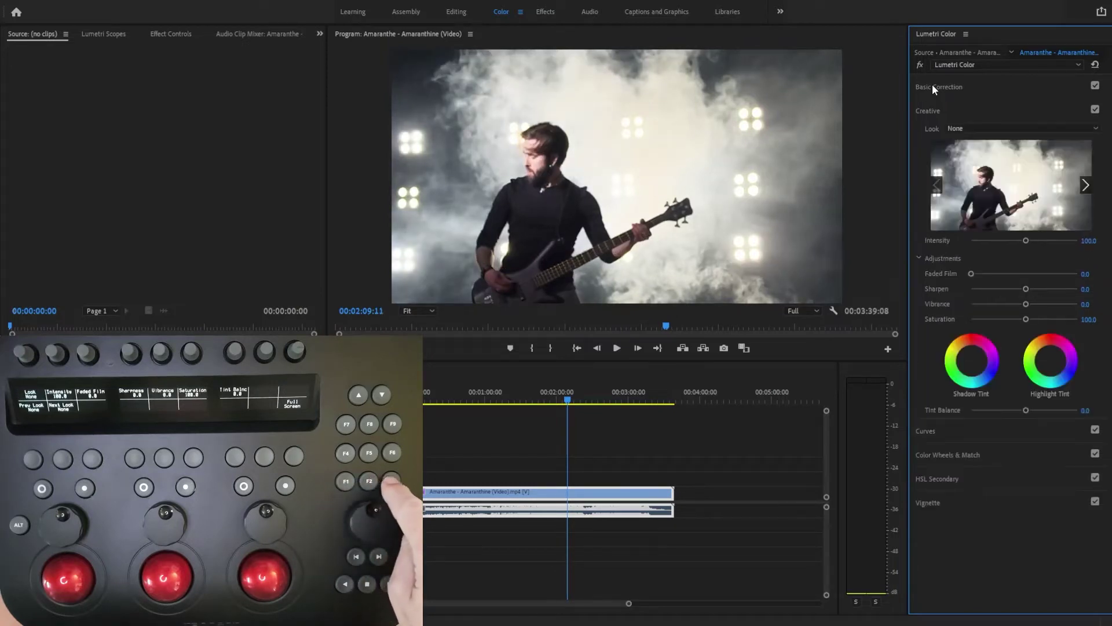
key(F3)
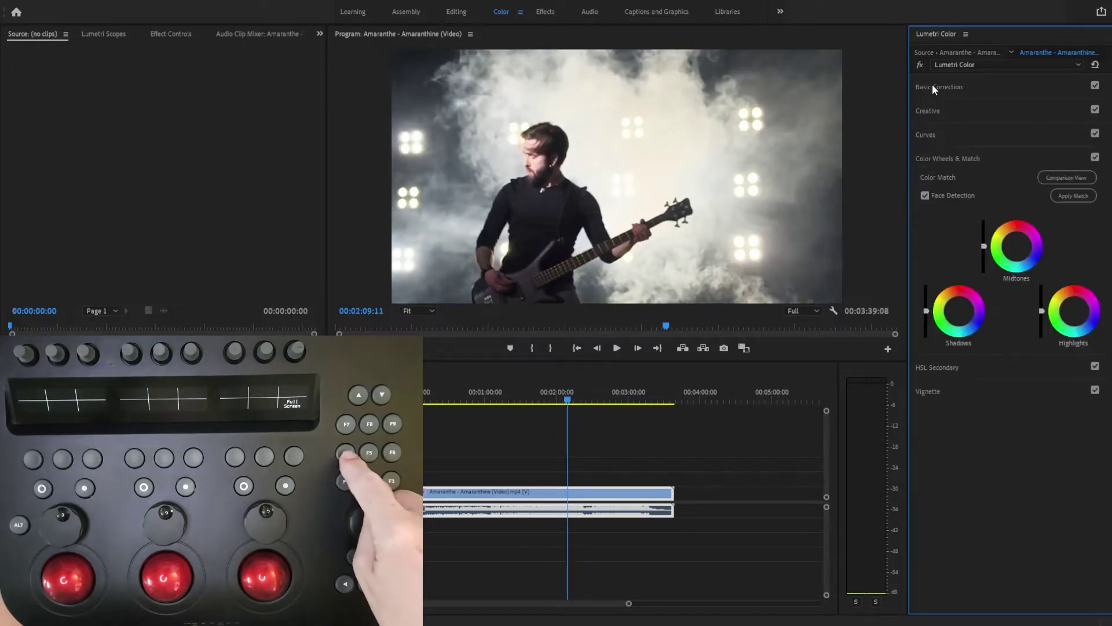
key(F4)
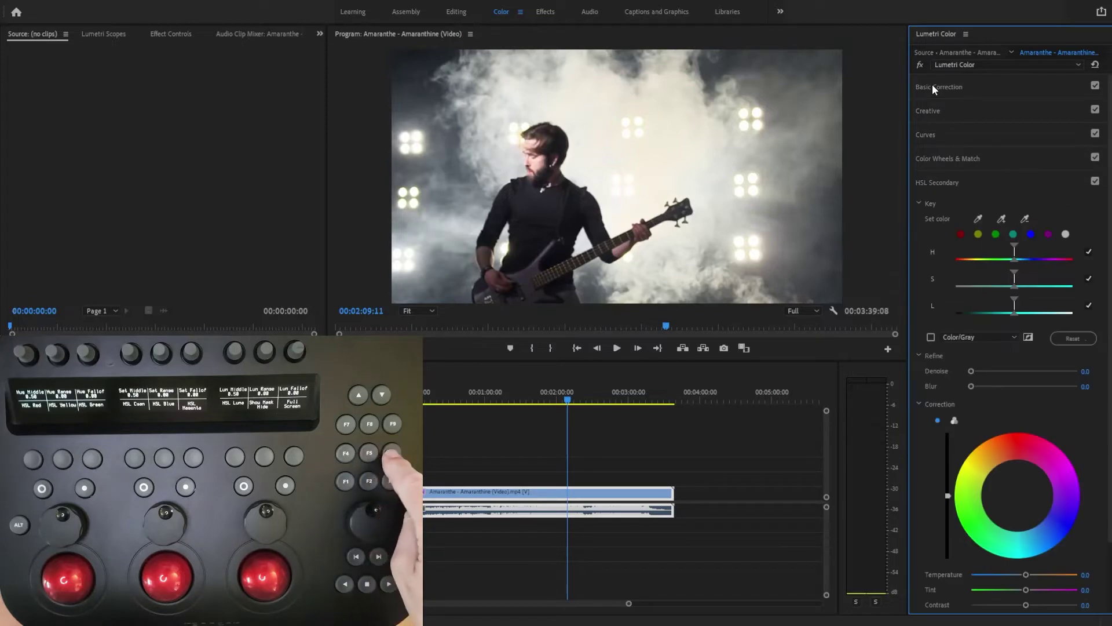
key(F6)
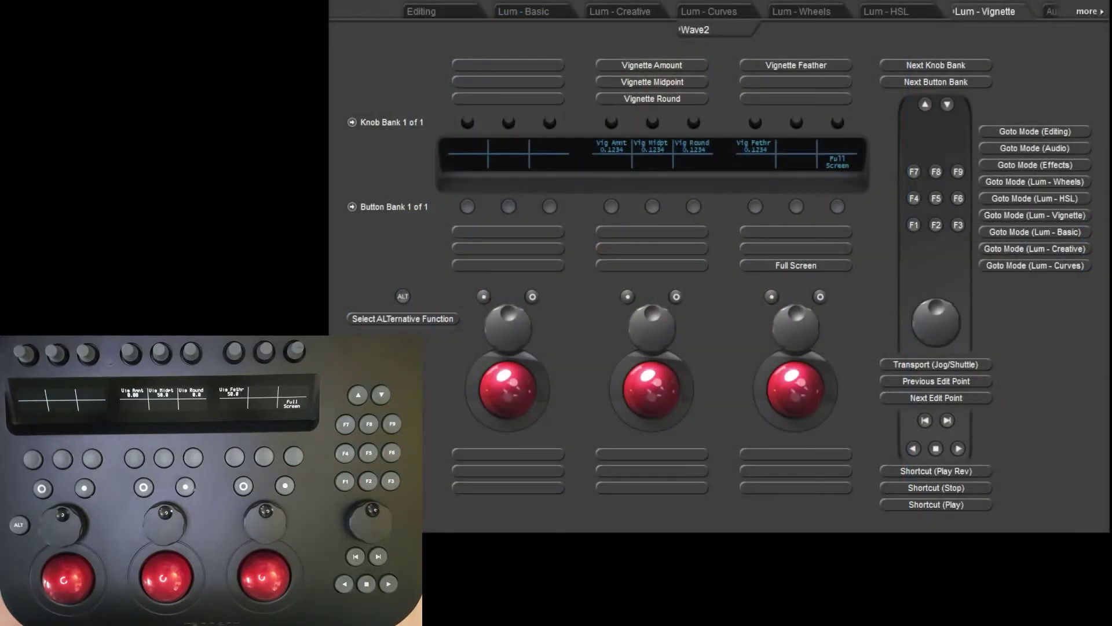
Step the mapper through the Lum modes with Wave2 F1–F5, then show the Lum - Creative assignments
key(F1)
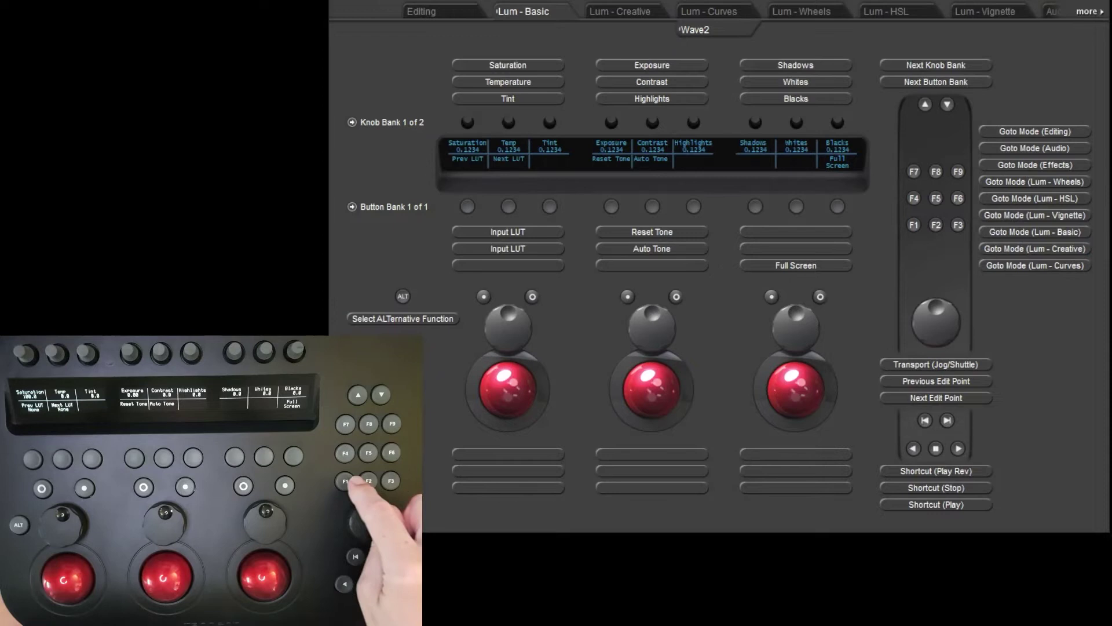
key(F2)
key(F3)
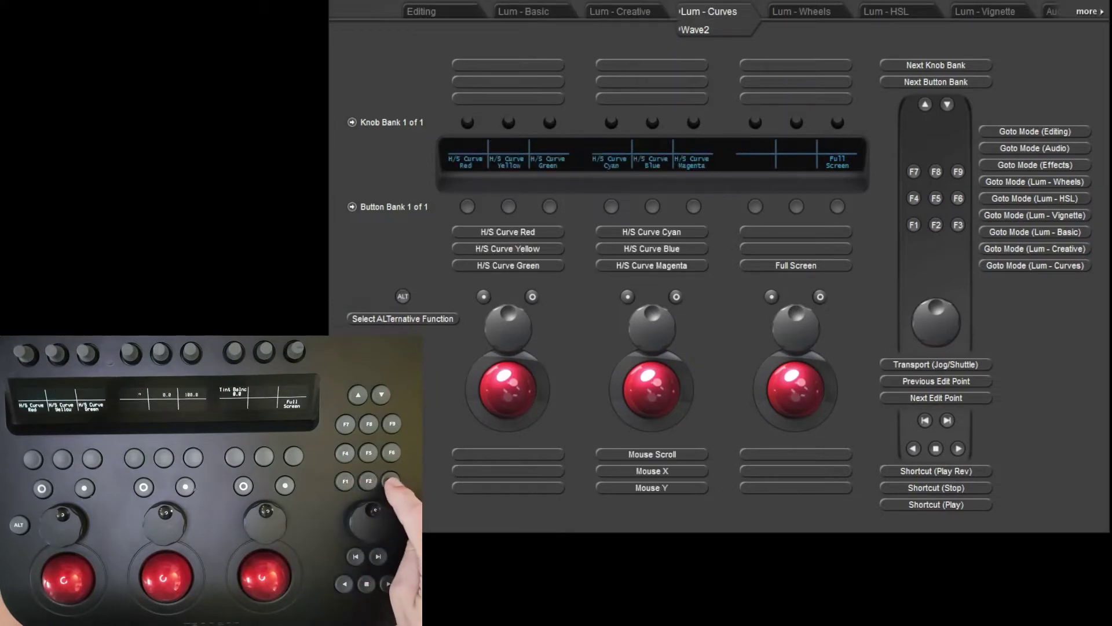
key(F4)
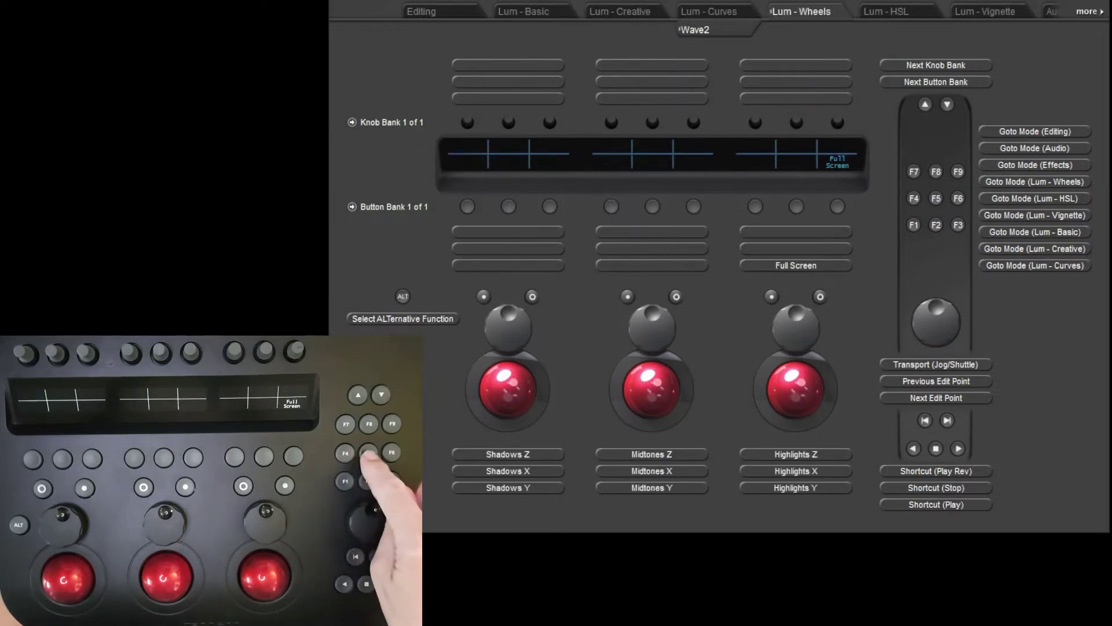
key(F5)
key(F2)
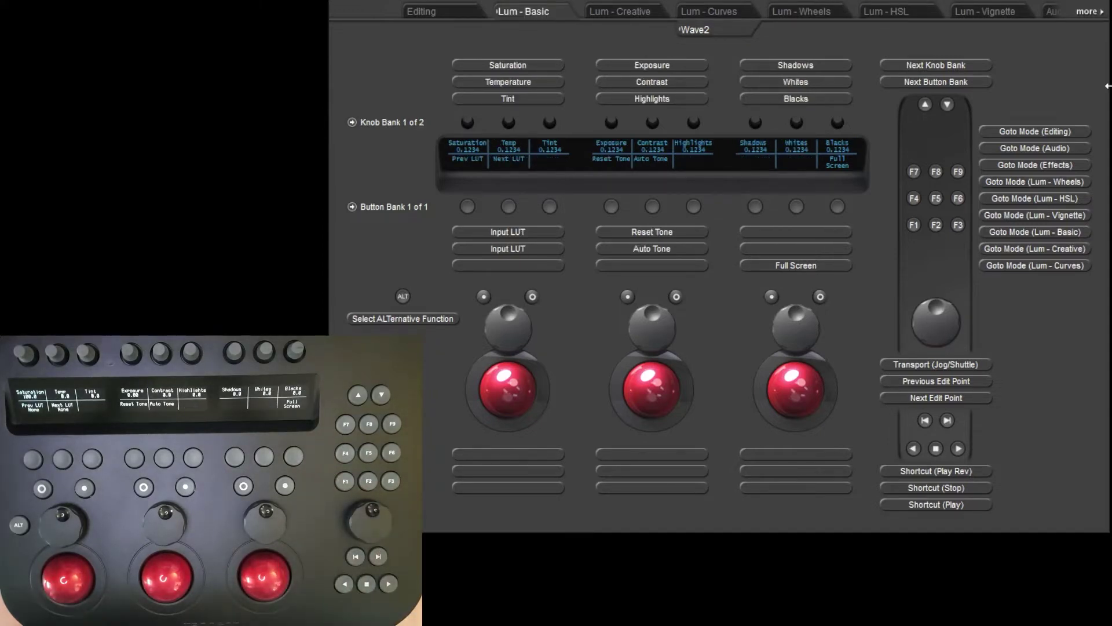
click(633, 12)
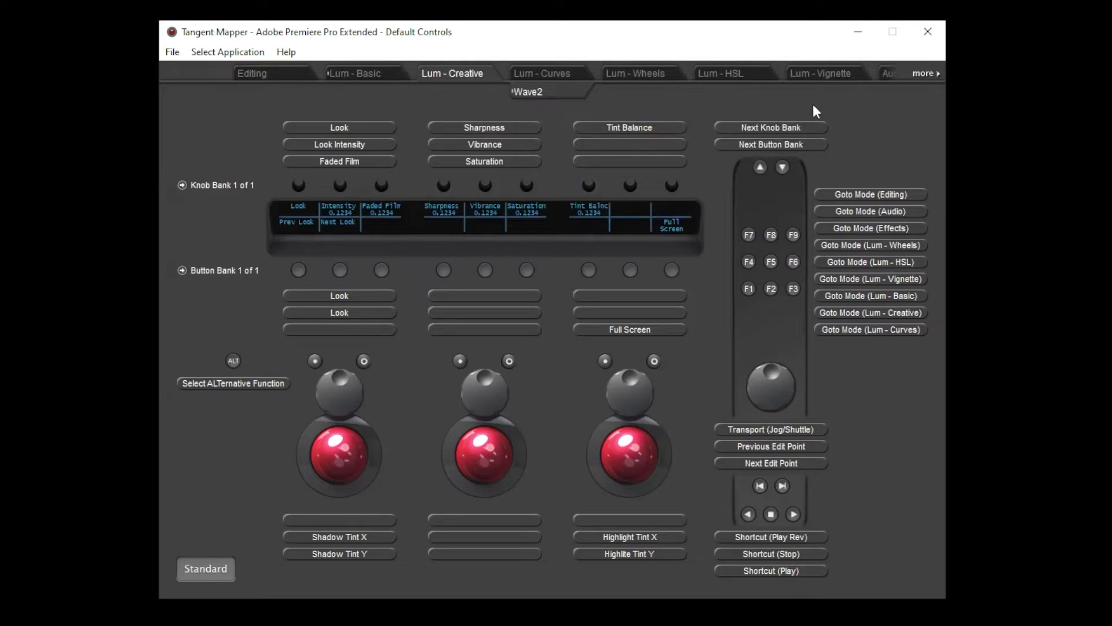
Shift the mode tab strip right with 'more ›' to reveal the Audio and Effects modes
click(924, 74)
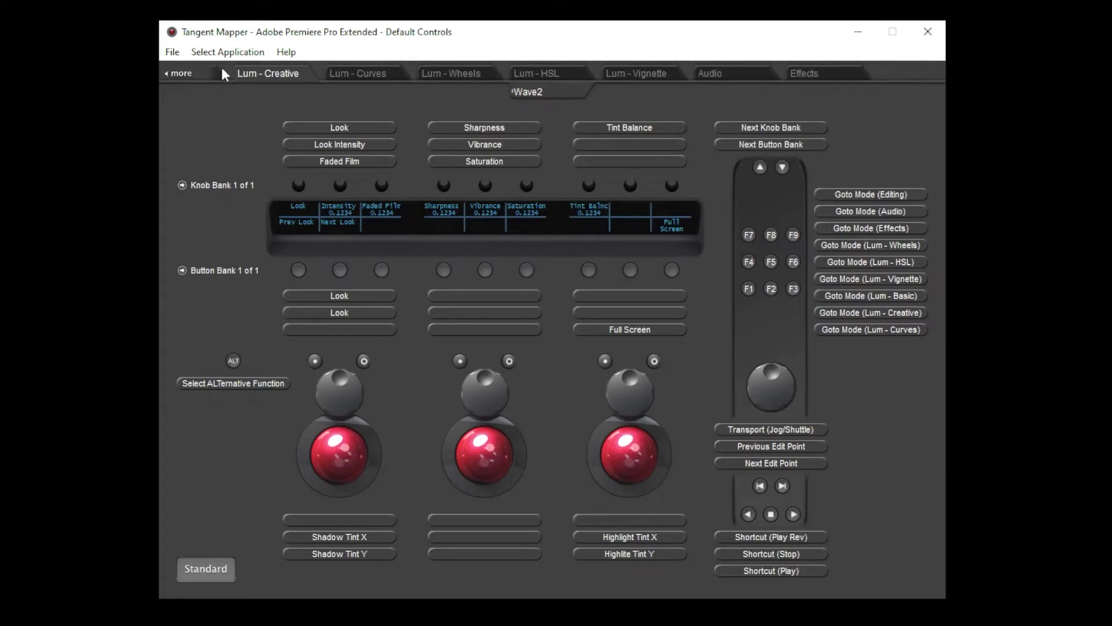
Shift the mode tab strip back left with '‹ more' to show Editing and Lum - Basic
click(176, 74)
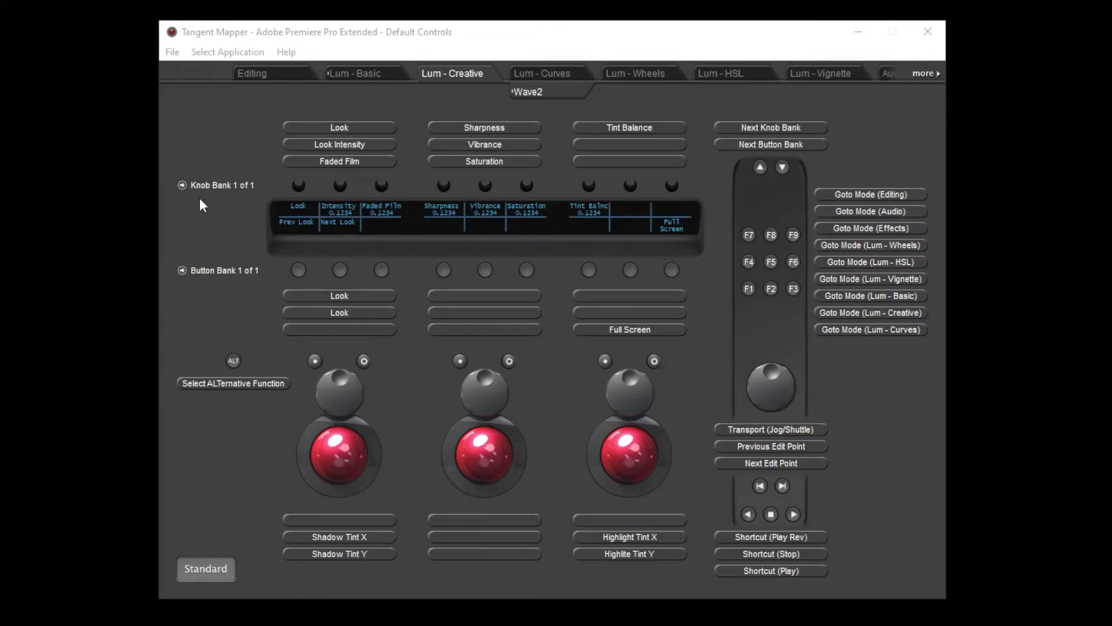
Show the Editing mode's Button Bank 2 of 2 with Add Marker and Clear All Markers
click(254, 75)
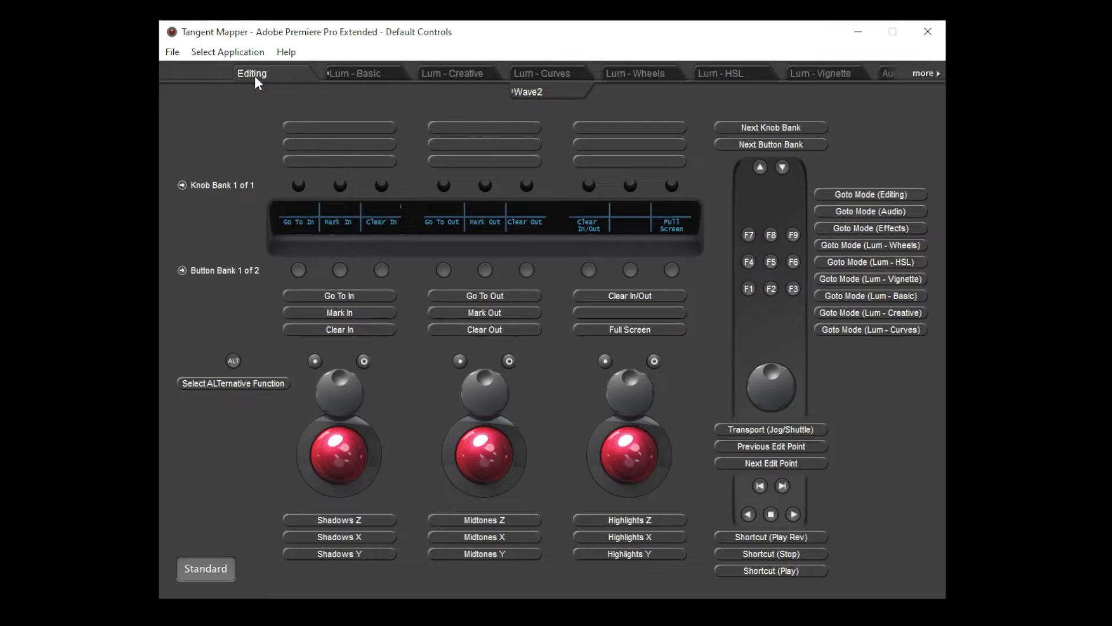
click(181, 270)
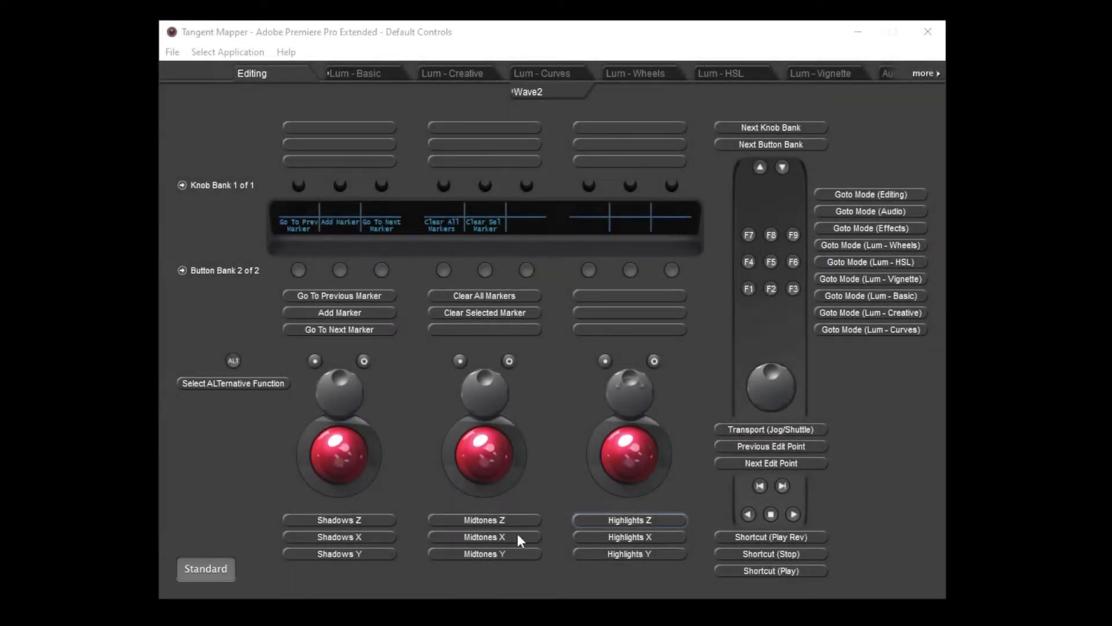
Toggle between alternate and standard control functions twice, leaving it on Standard
click(205, 568)
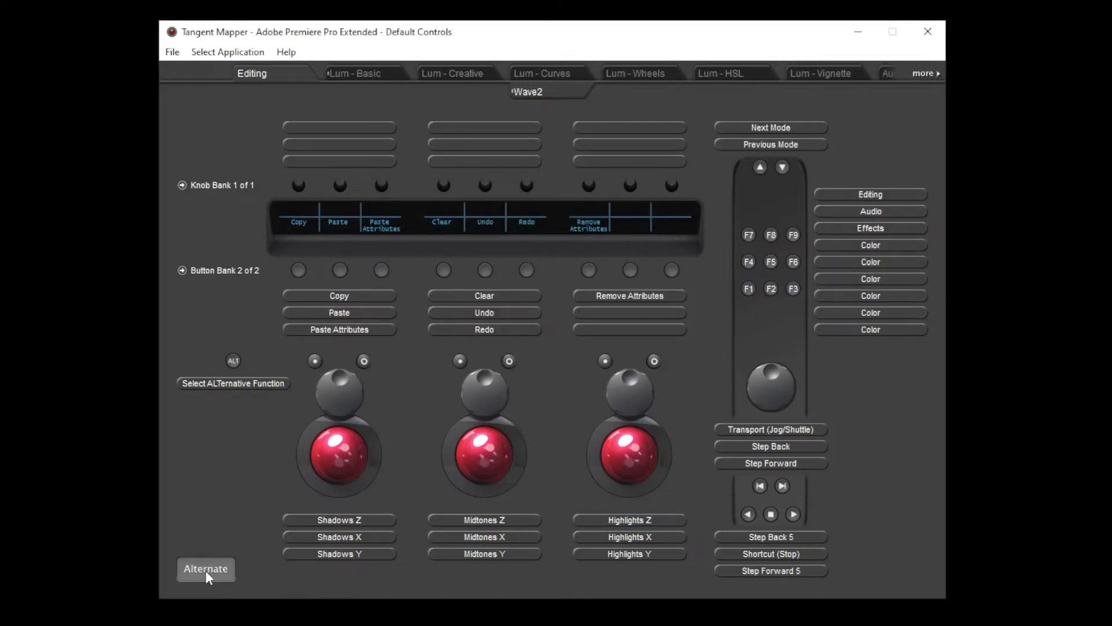
click(205, 568)
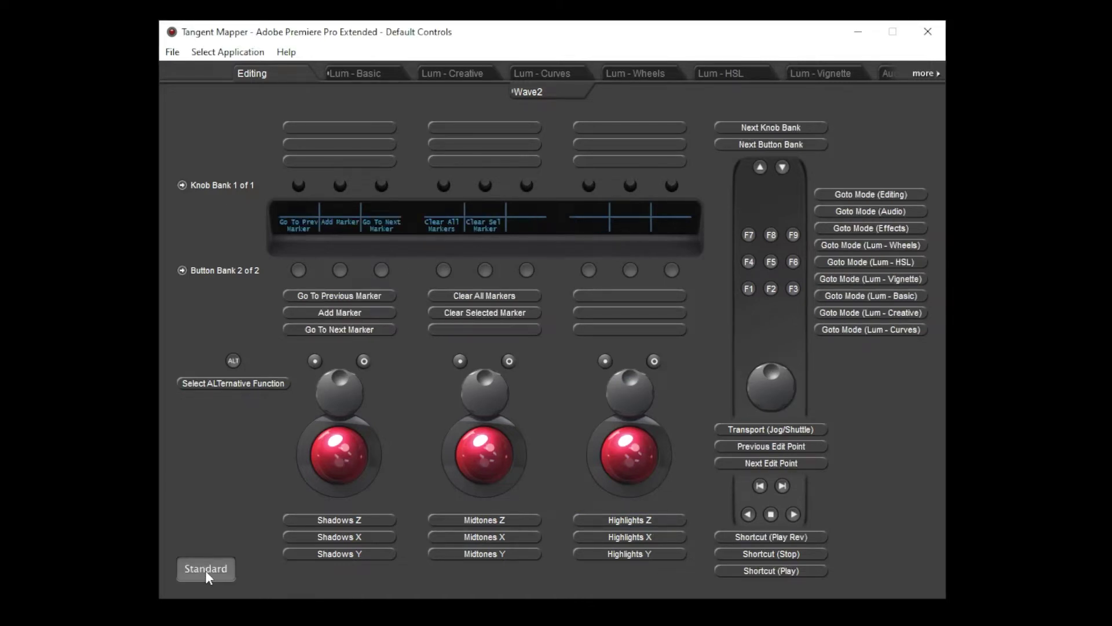
click(205, 569)
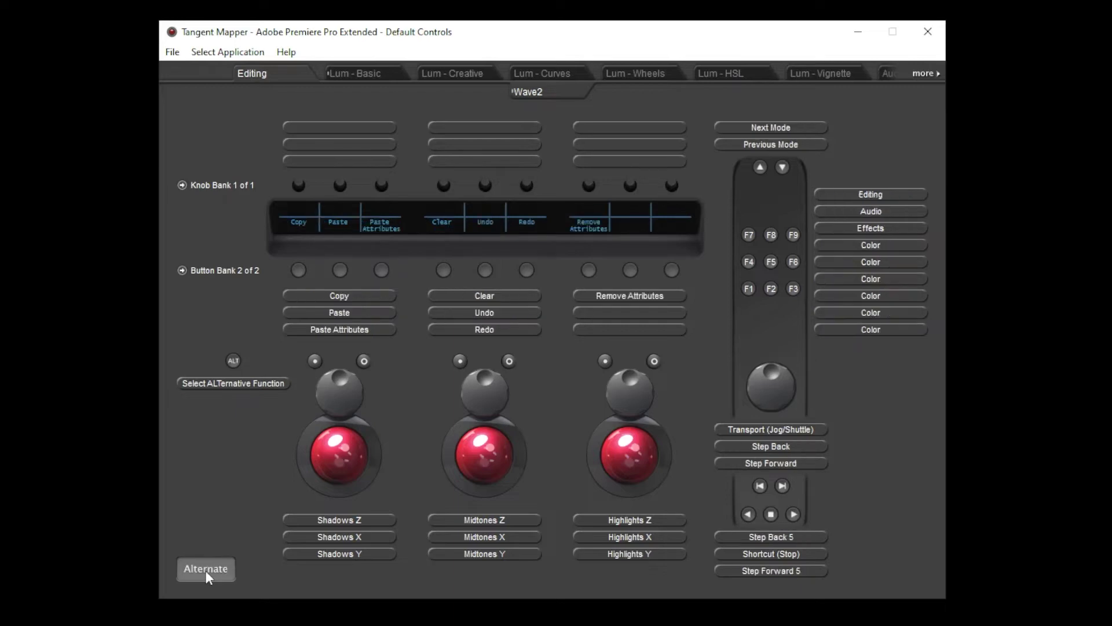
click(206, 569)
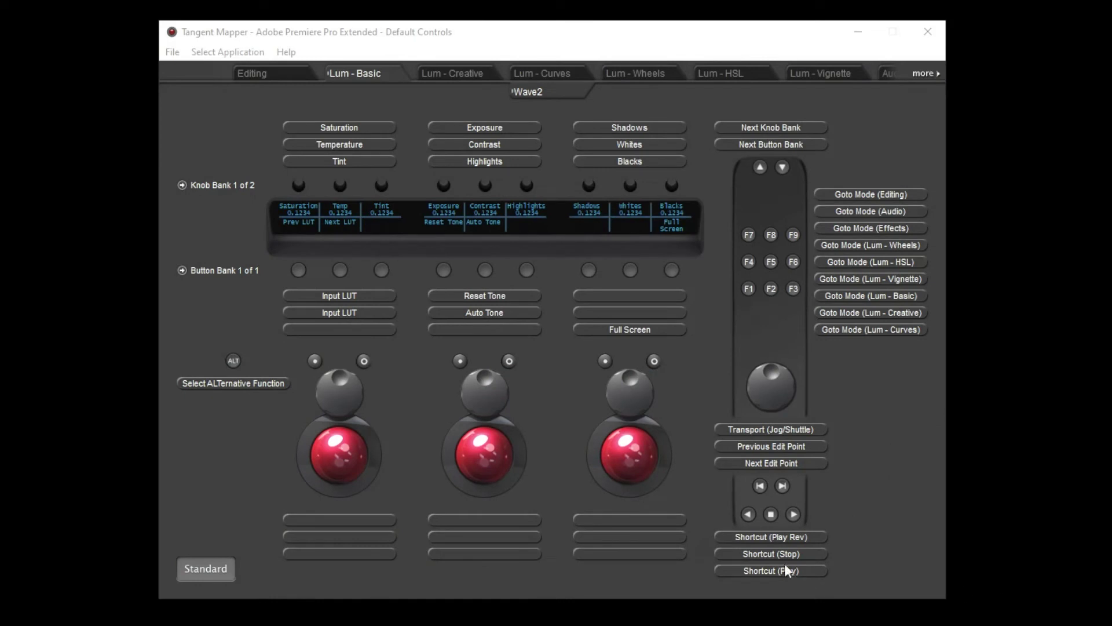
Open Button 5's mapping, keeping Auto Tone as its standard function and display label
click(485, 270)
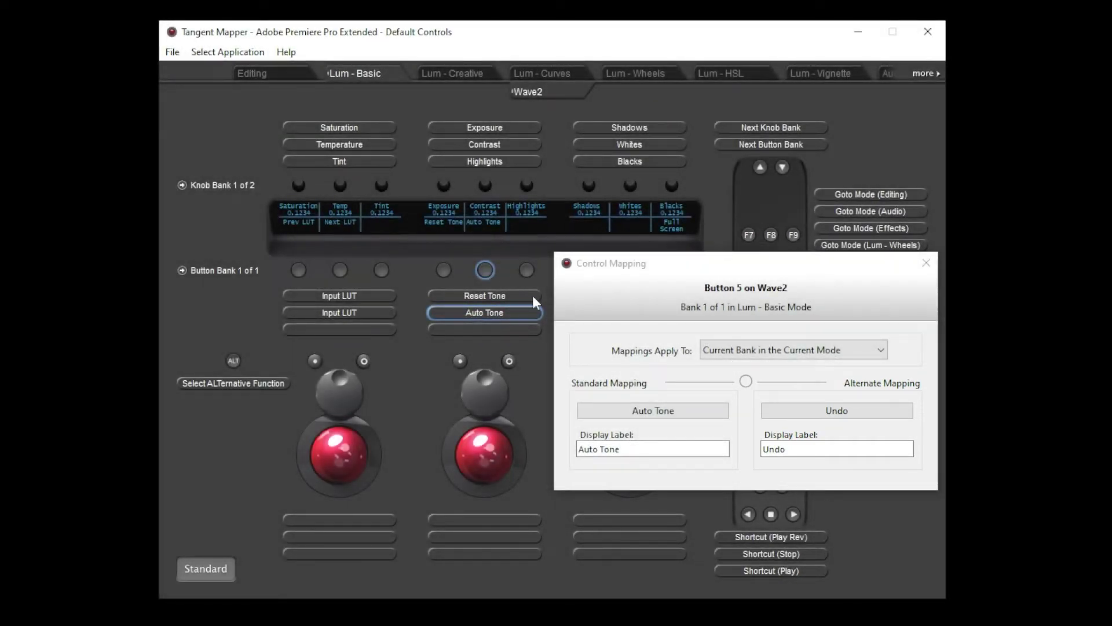
click(601, 410)
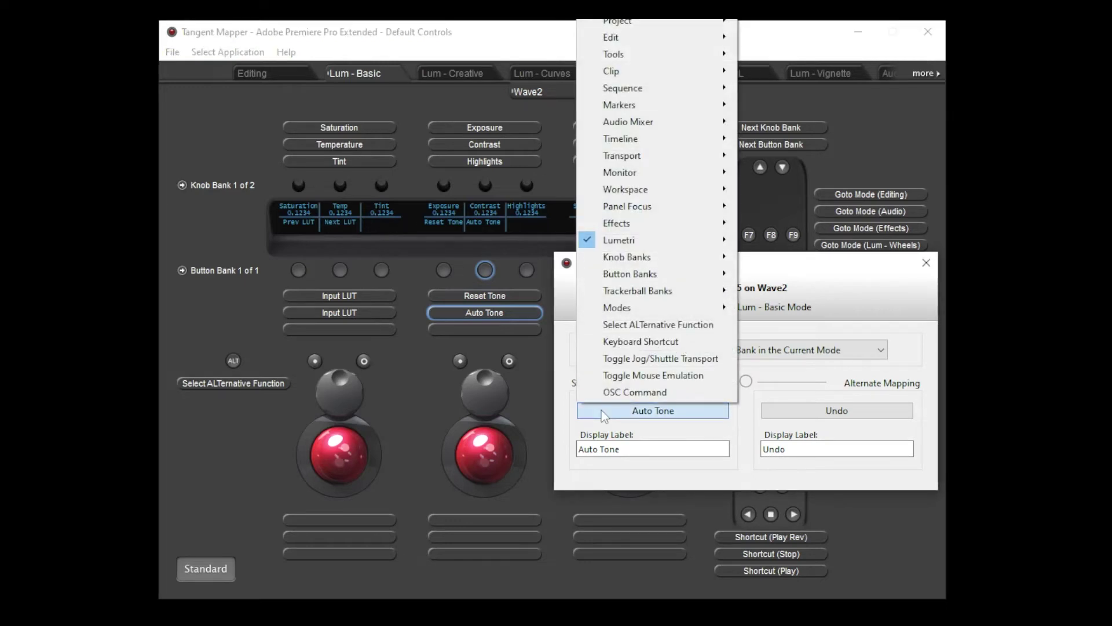
click(629, 449)
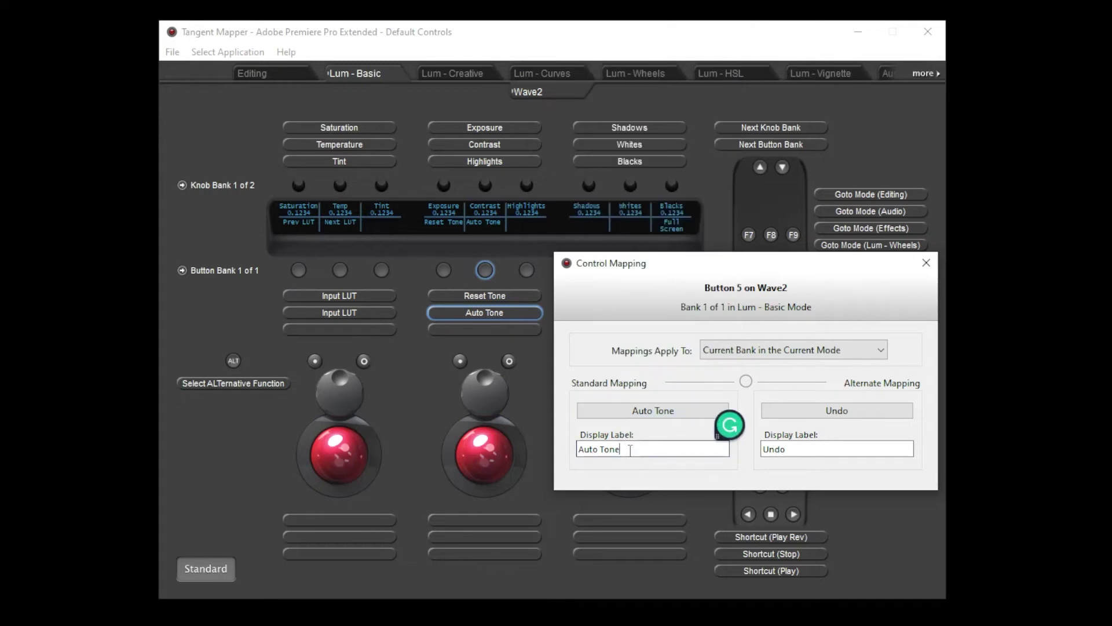
text(f)
key(BackSpace)
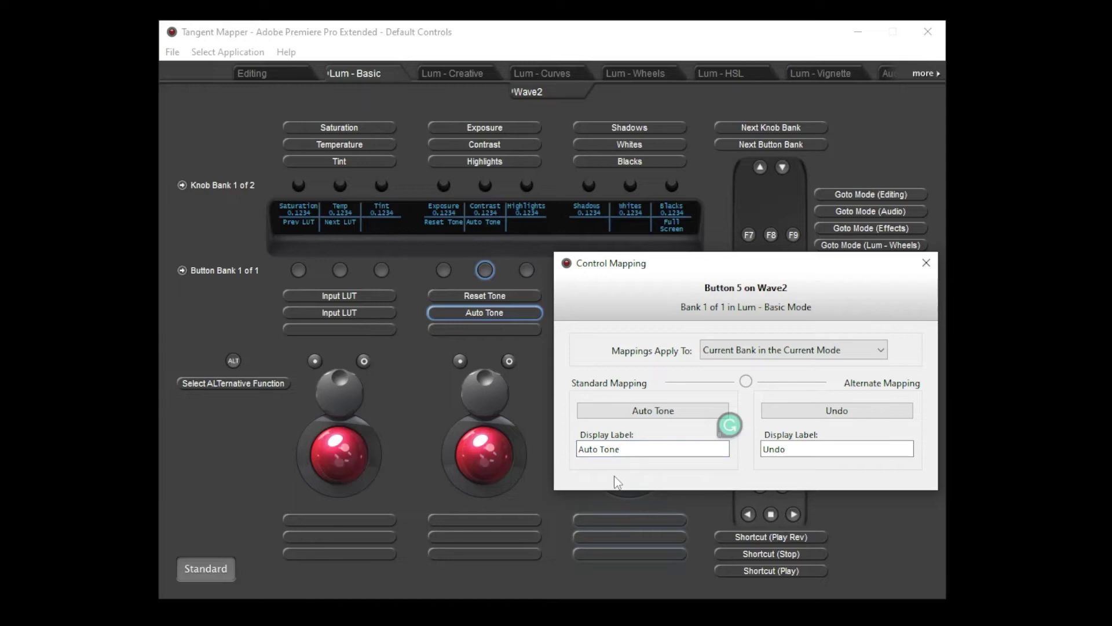
Unlink Button 5's alternate mapping and set its alternate function to Edit > Undo
click(745, 382)
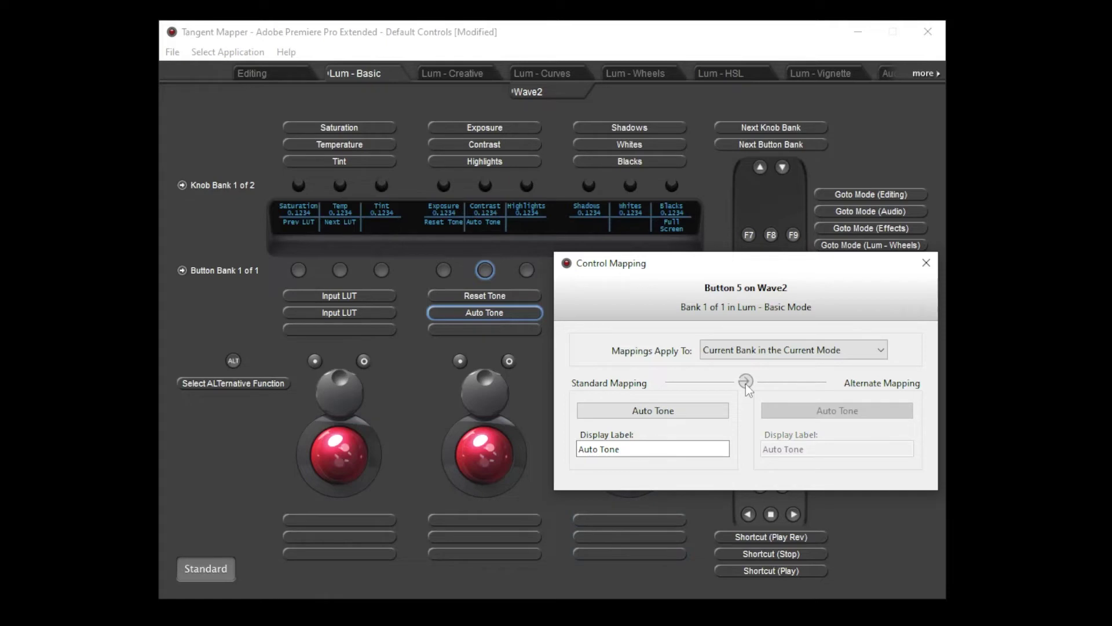
click(746, 382)
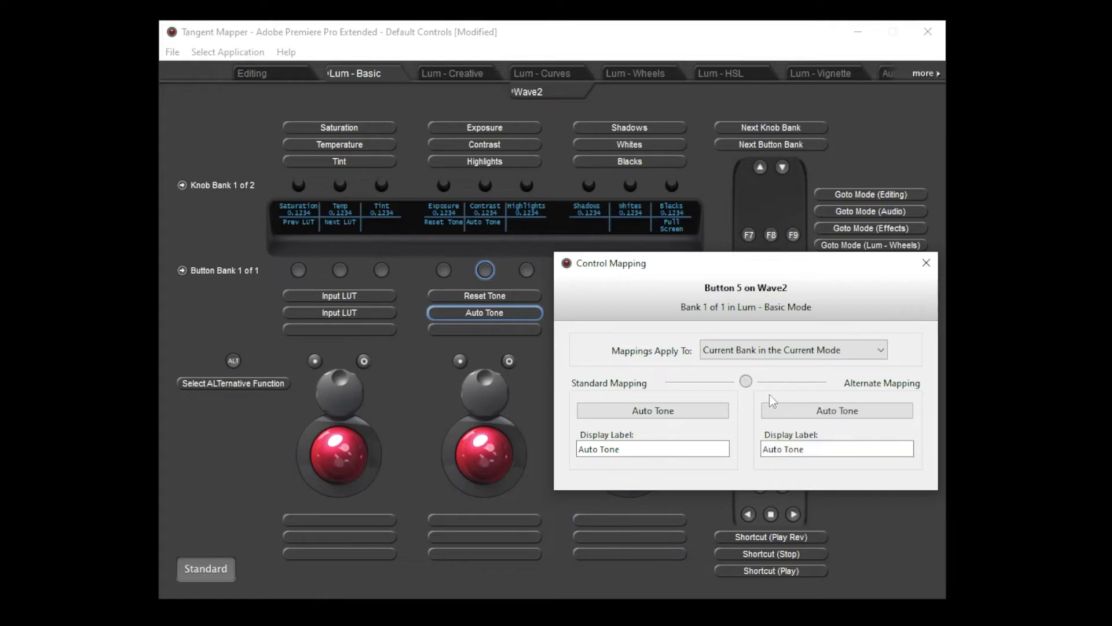
click(795, 412)
mouse_move(851, 36)
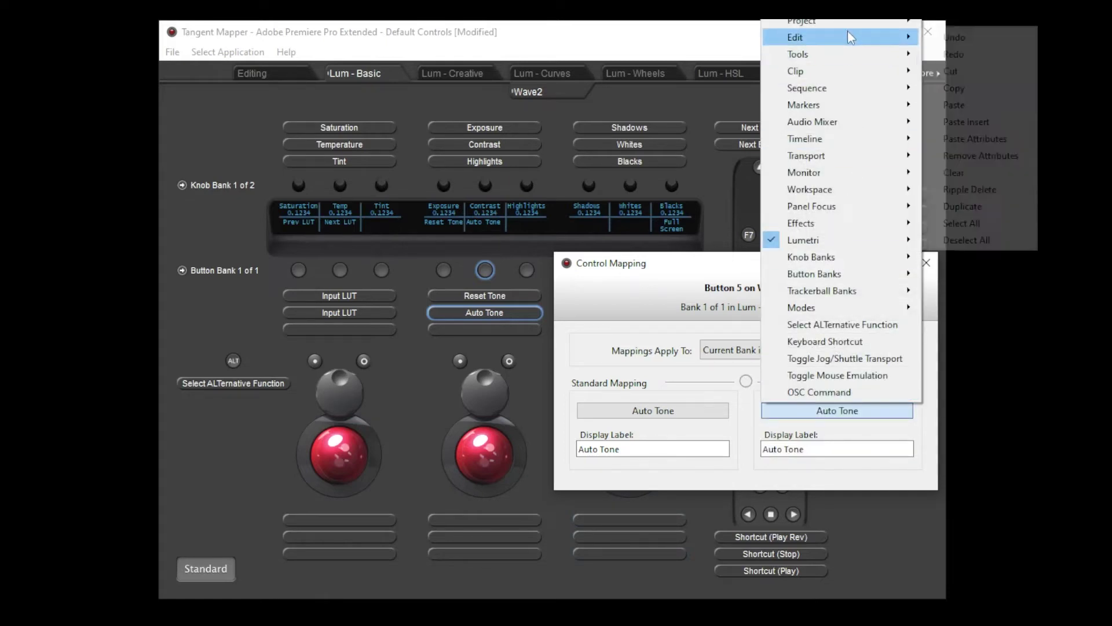
click(952, 38)
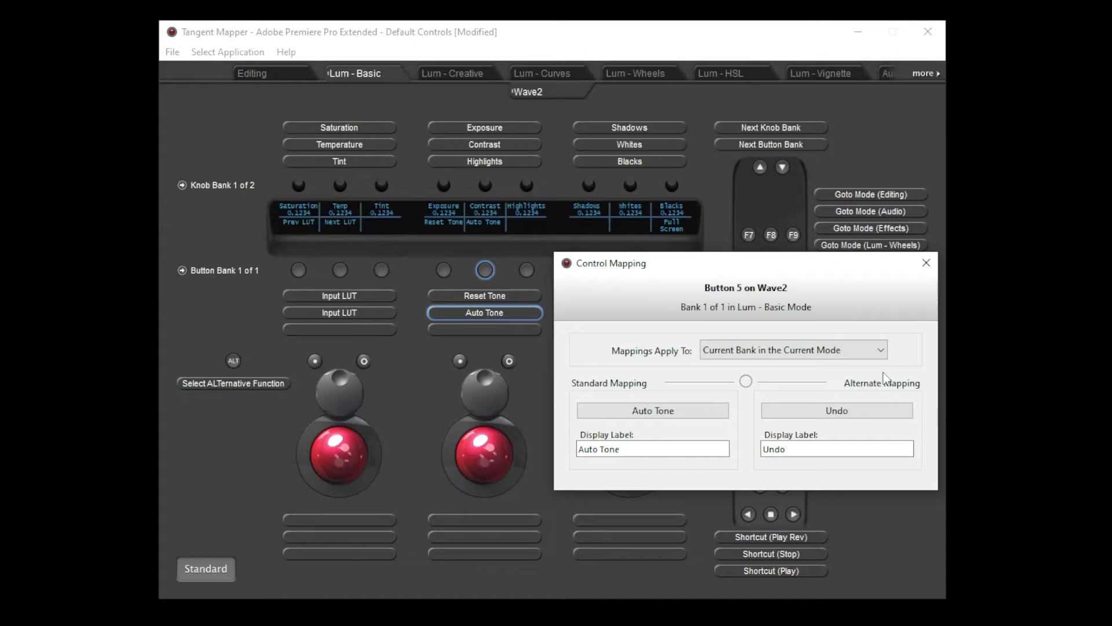
click(850, 350)
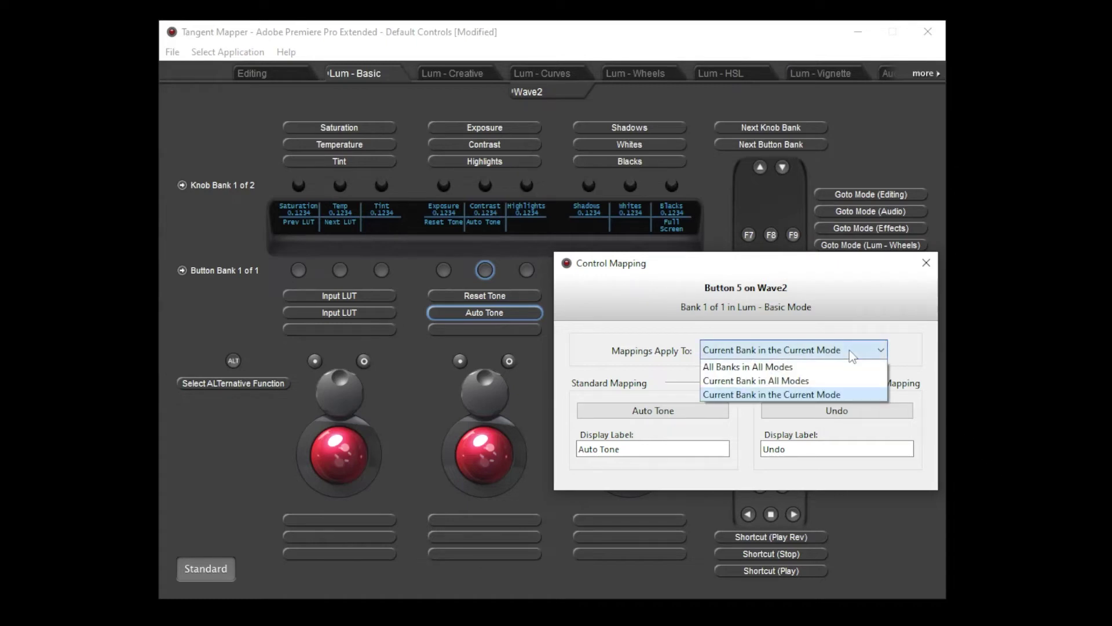
click(811, 369)
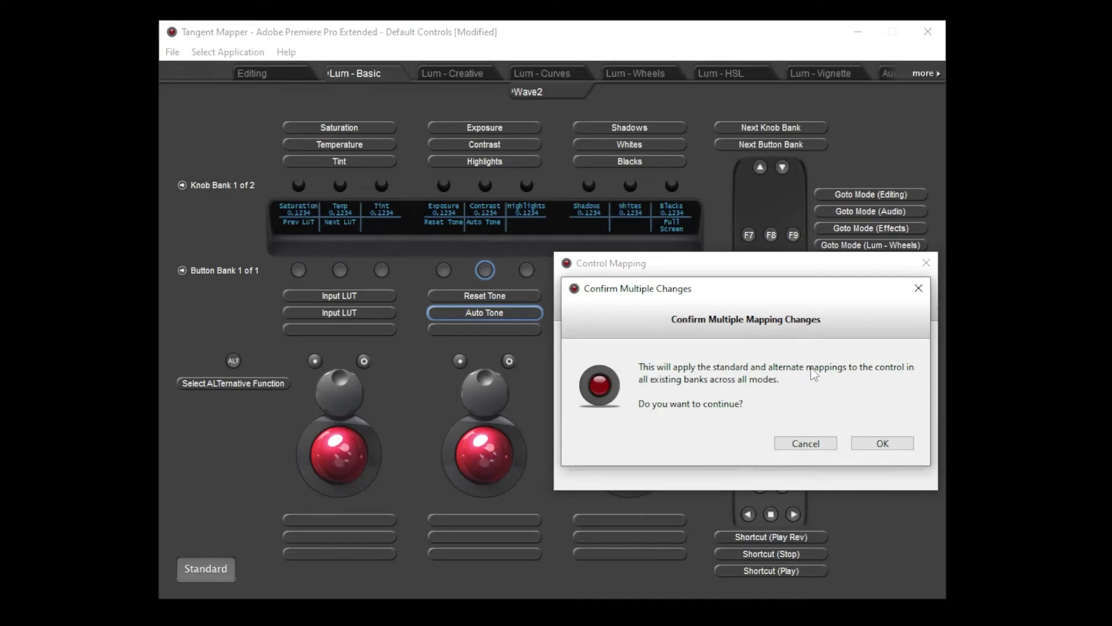
click(804, 445)
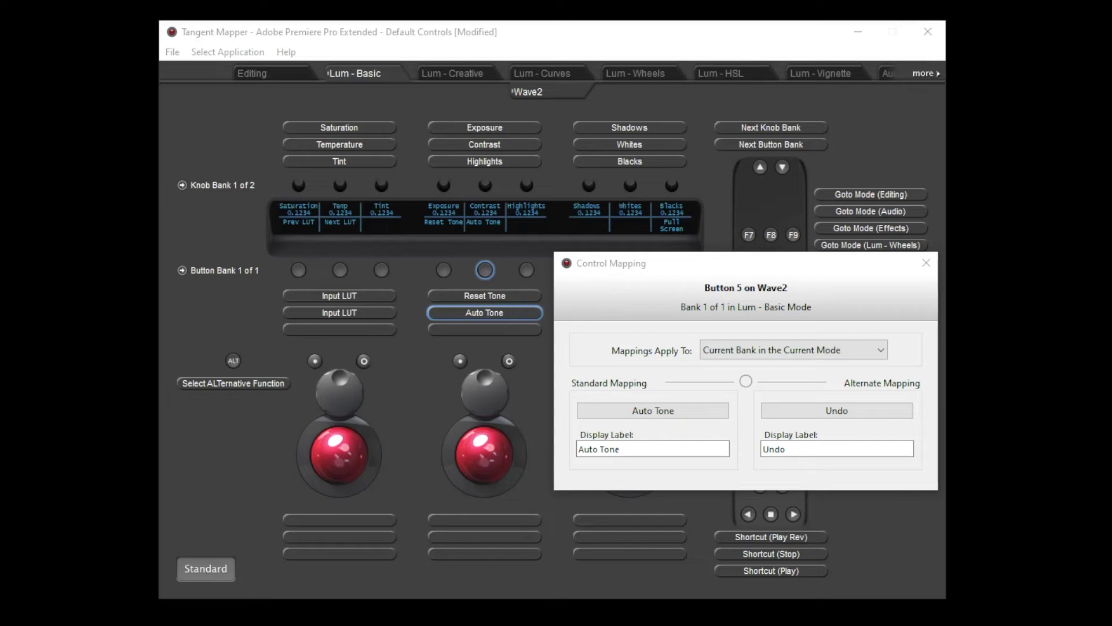
In Lum - Creative mode, map Knob 9 to Lumetri > Creative > Saturation, keeping the Saturation label
click(451, 73)
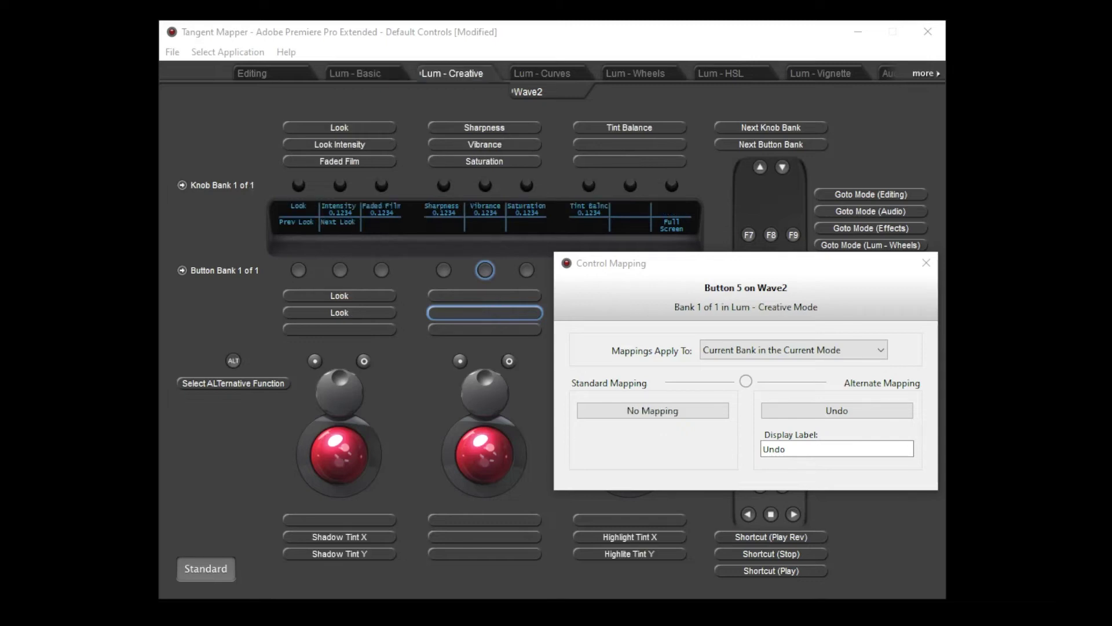
click(670, 185)
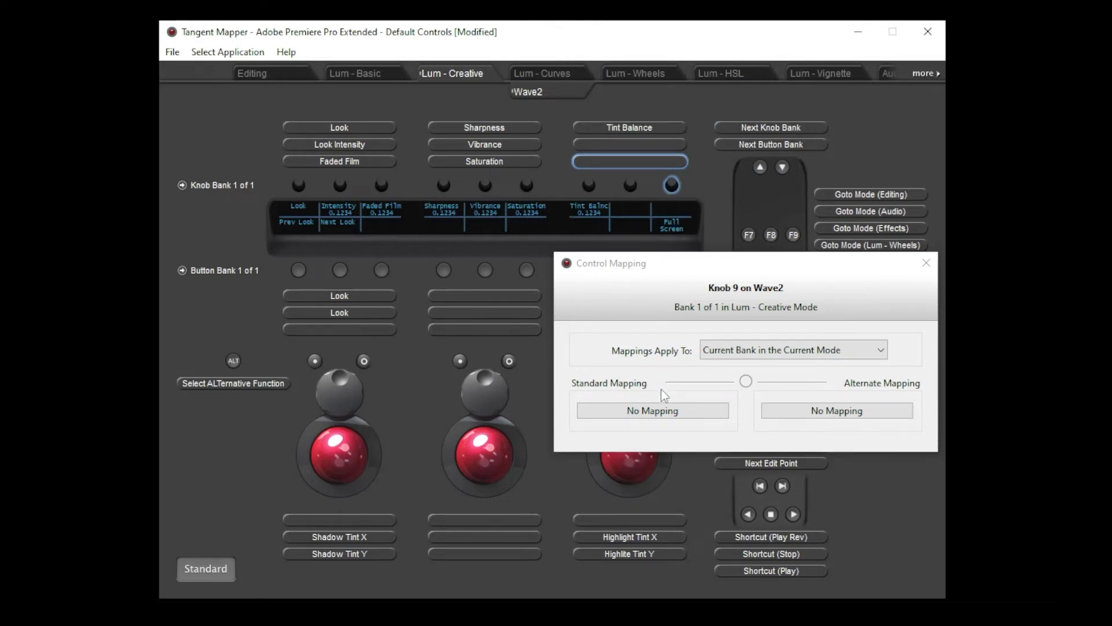
click(660, 410)
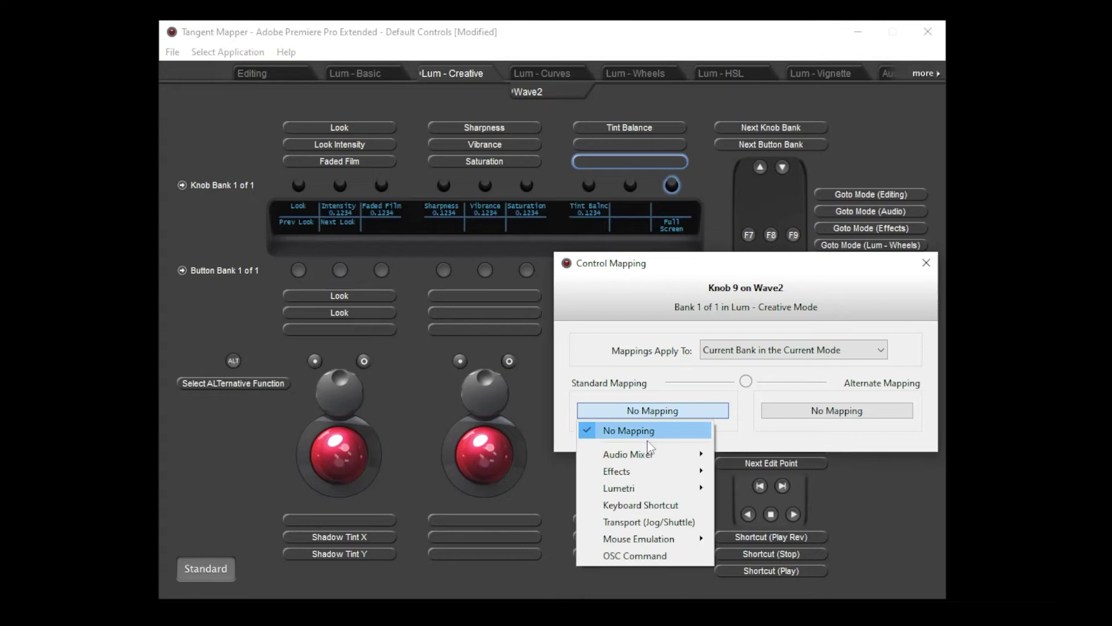
mouse_move(689, 494)
mouse_move(748, 510)
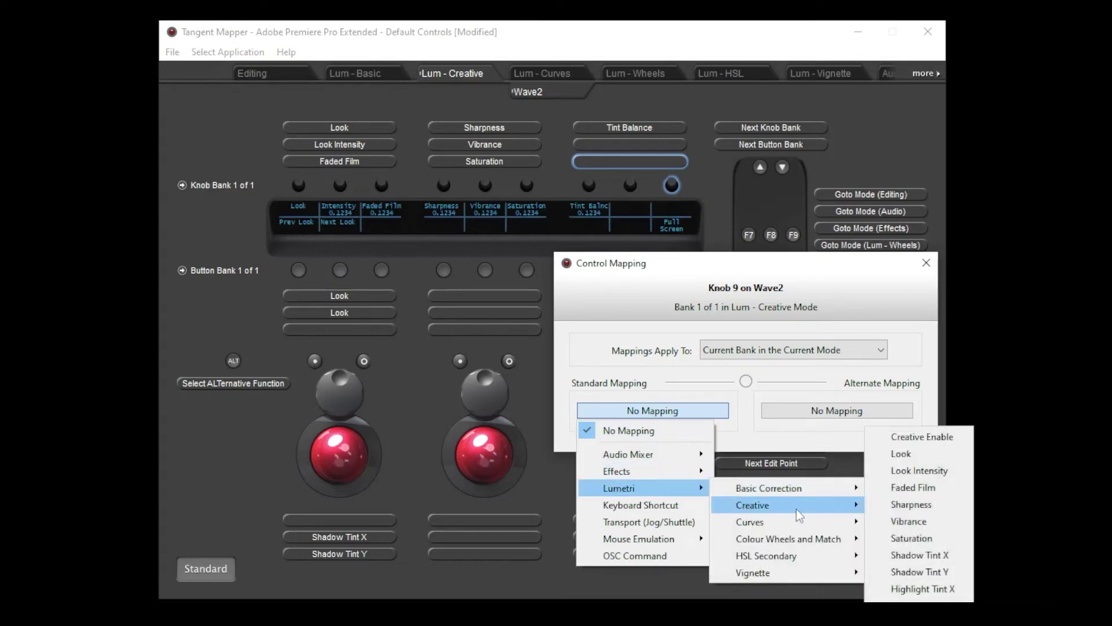
click(898, 539)
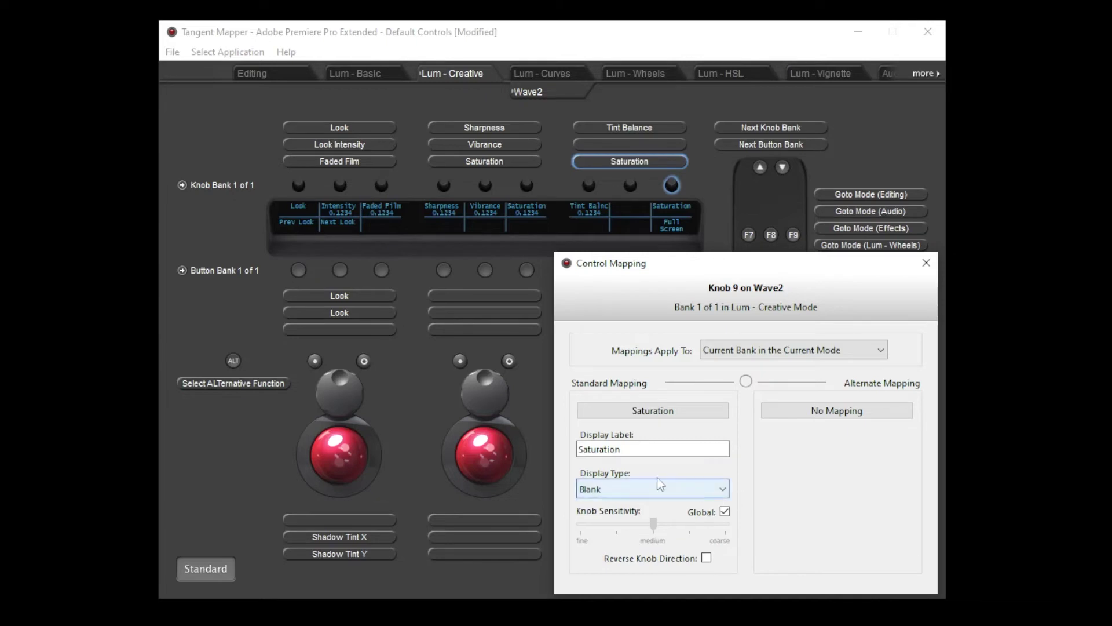
double_click(618, 450)
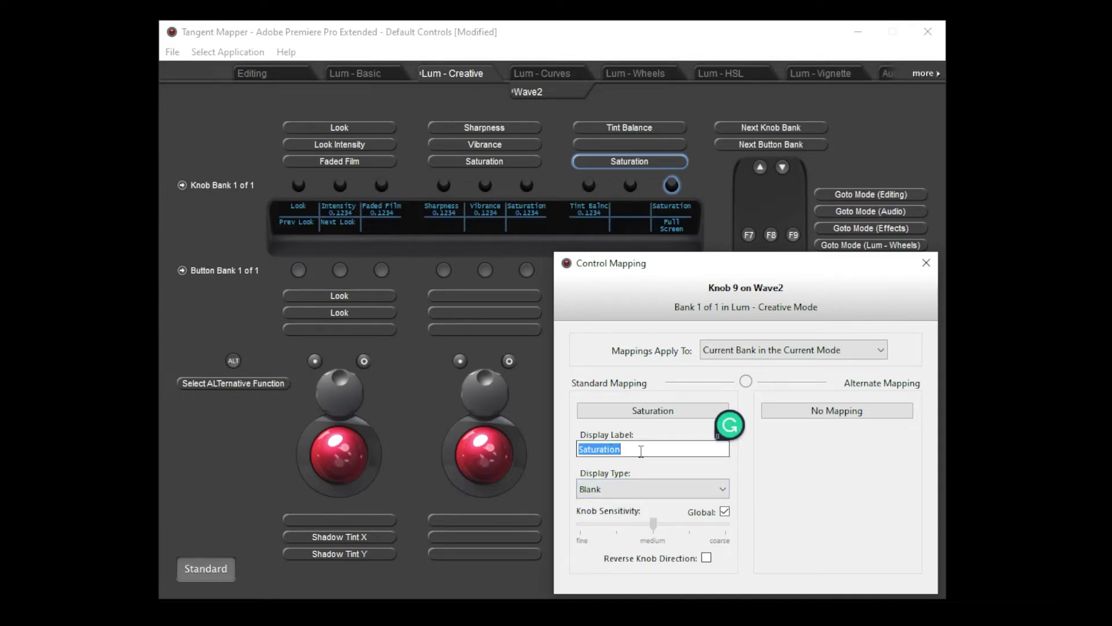
click(641, 449)
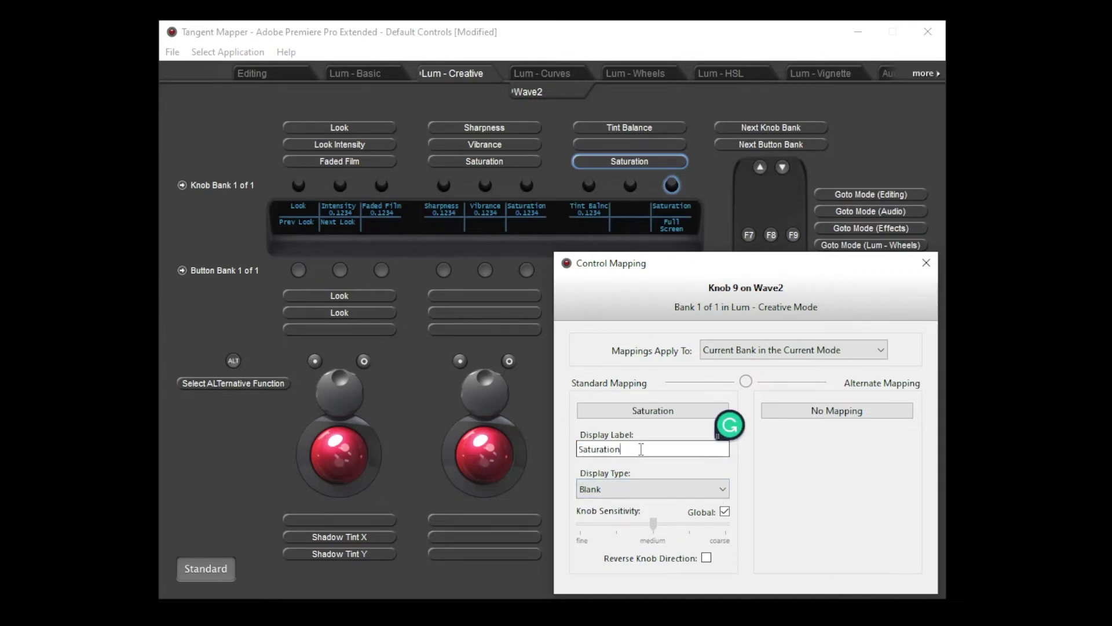
Set Knob 9's Saturation display type to Bar
click(641, 495)
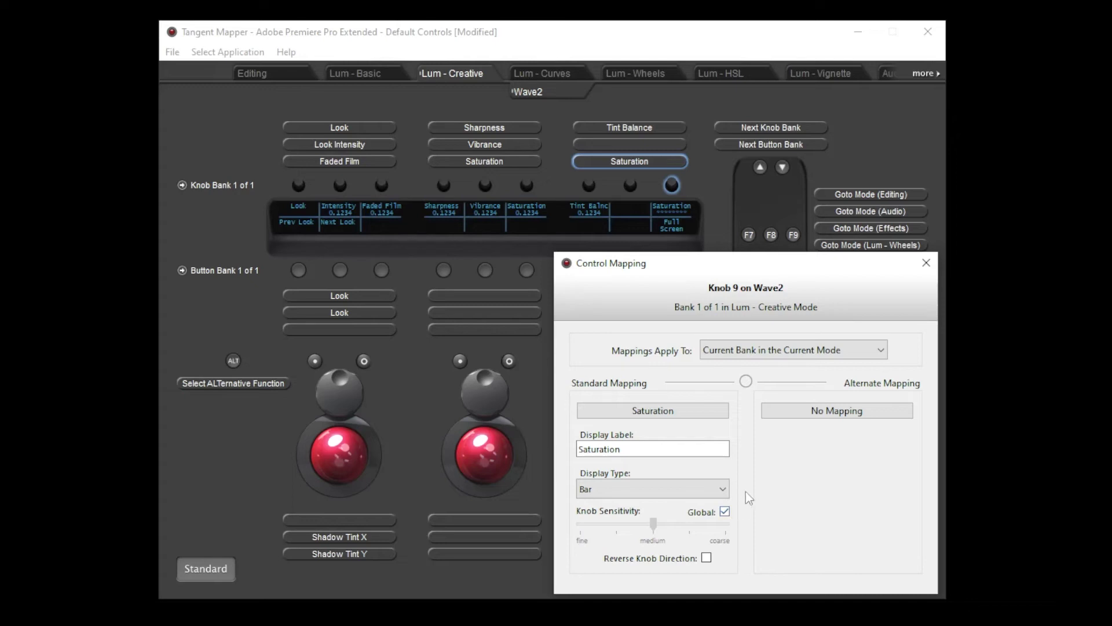
Link Knob 9's alternate mapping to its standard Saturation mapping
click(746, 382)
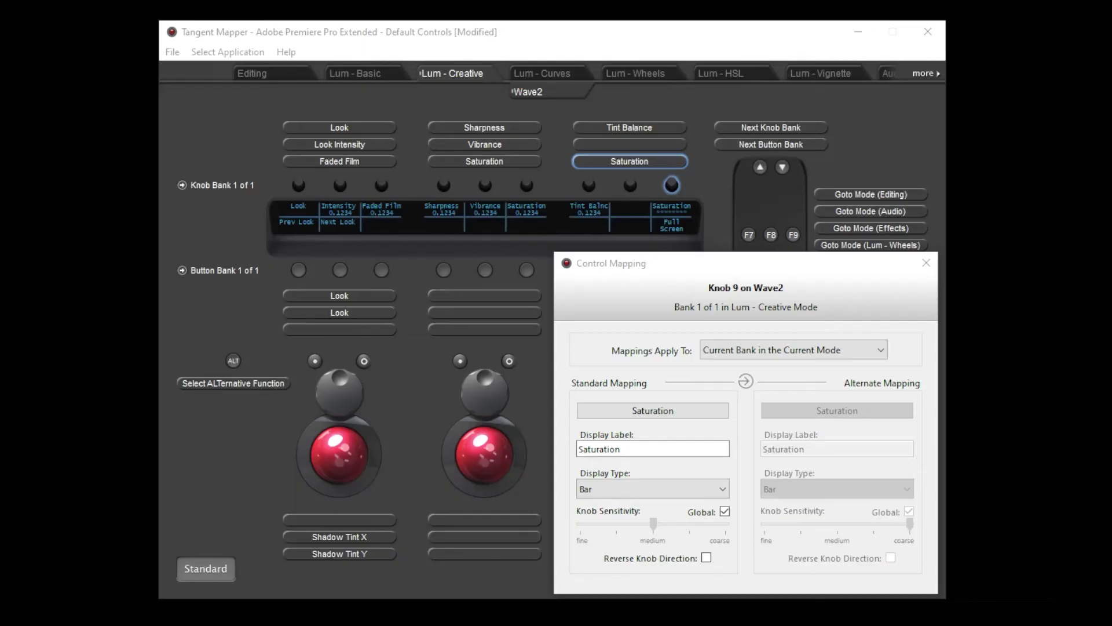
click(172, 52)
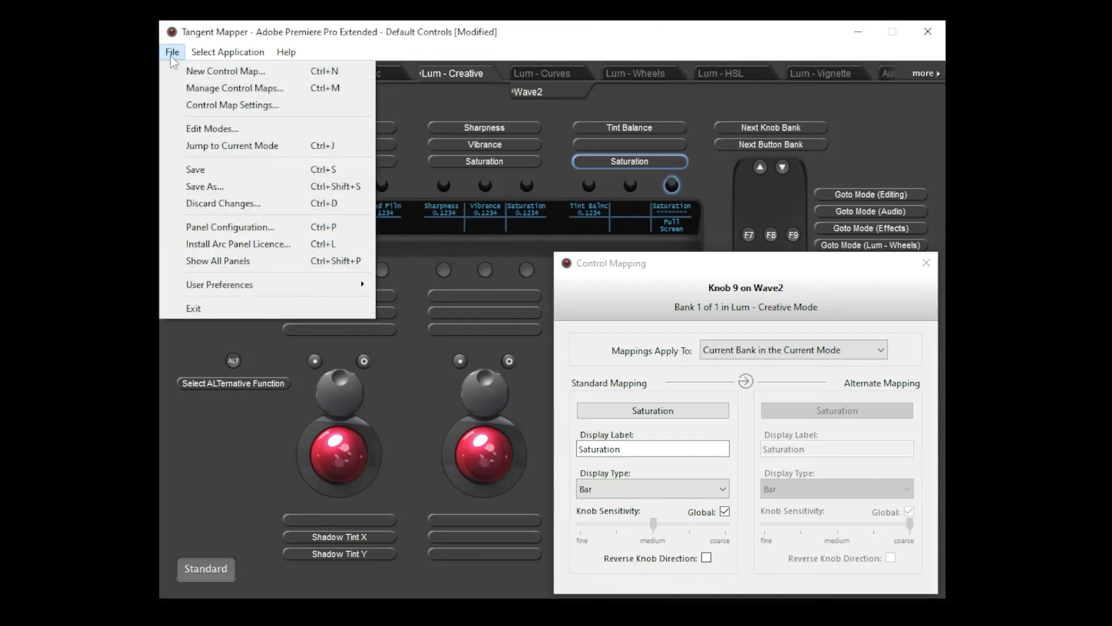
click(185, 101)
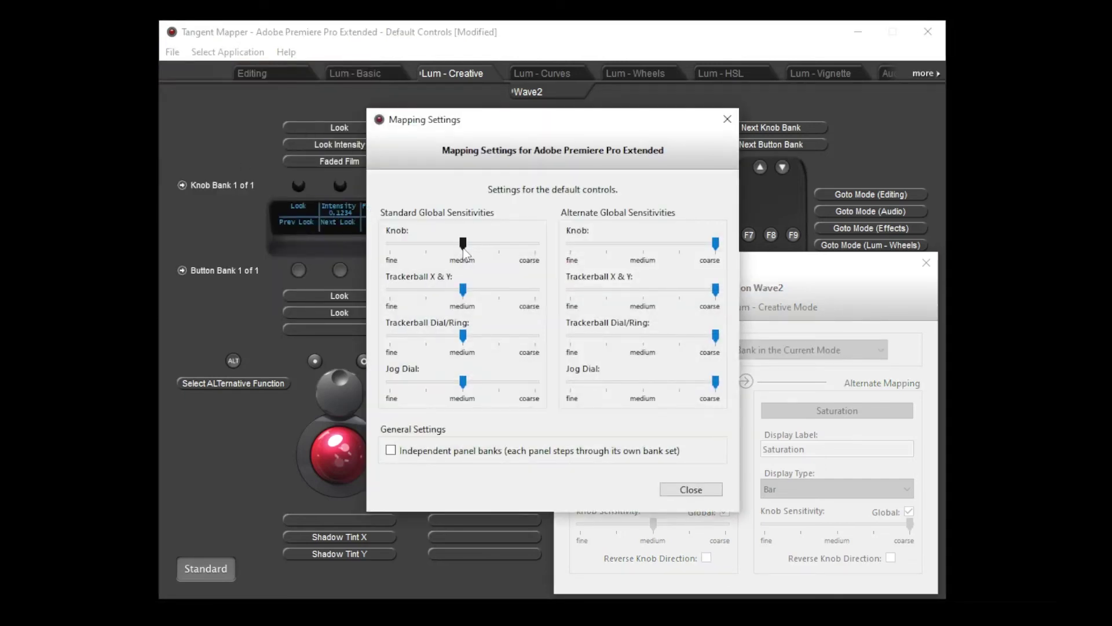
drag(474, 249, 429, 249)
drag(682, 255, 720, 246)
drag(427, 247, 463, 246)
click(728, 118)
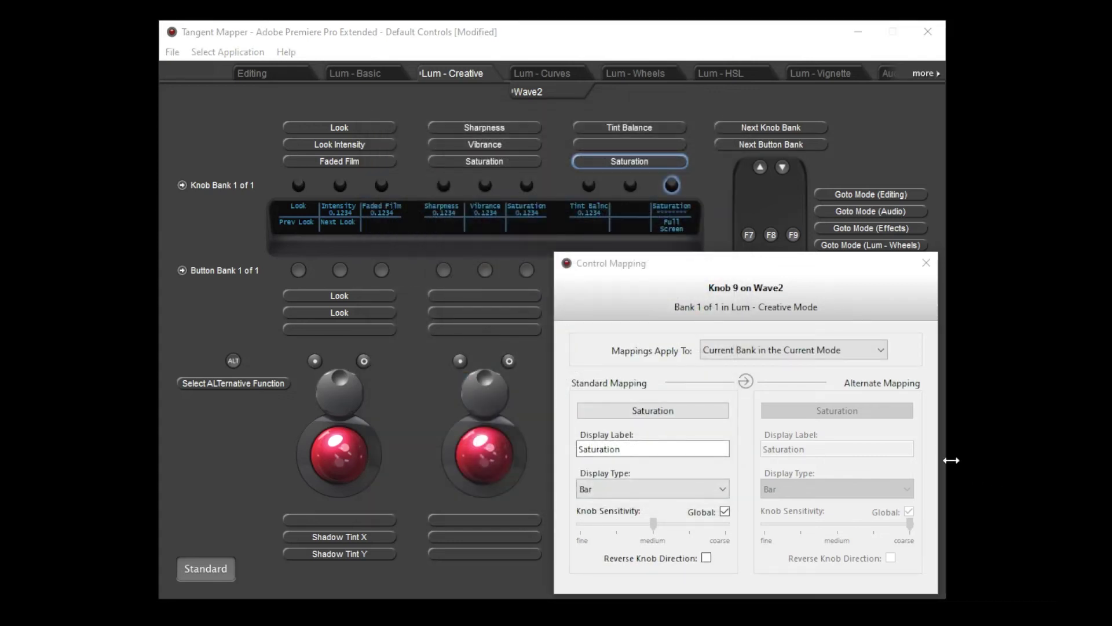
click(746, 383)
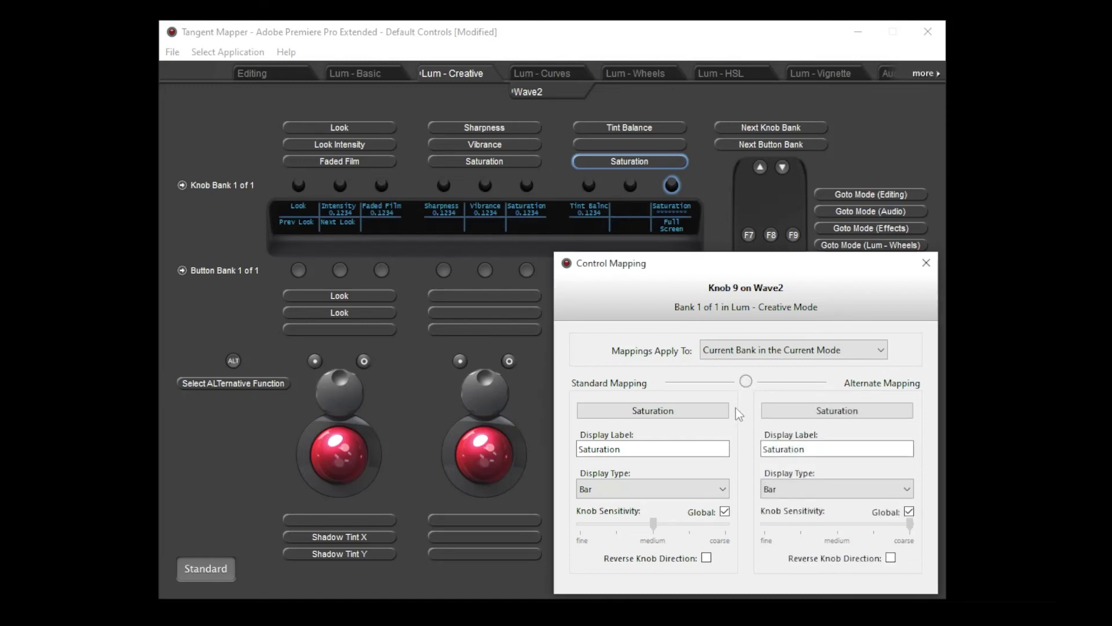
click(724, 512)
click(908, 511)
click(838, 424)
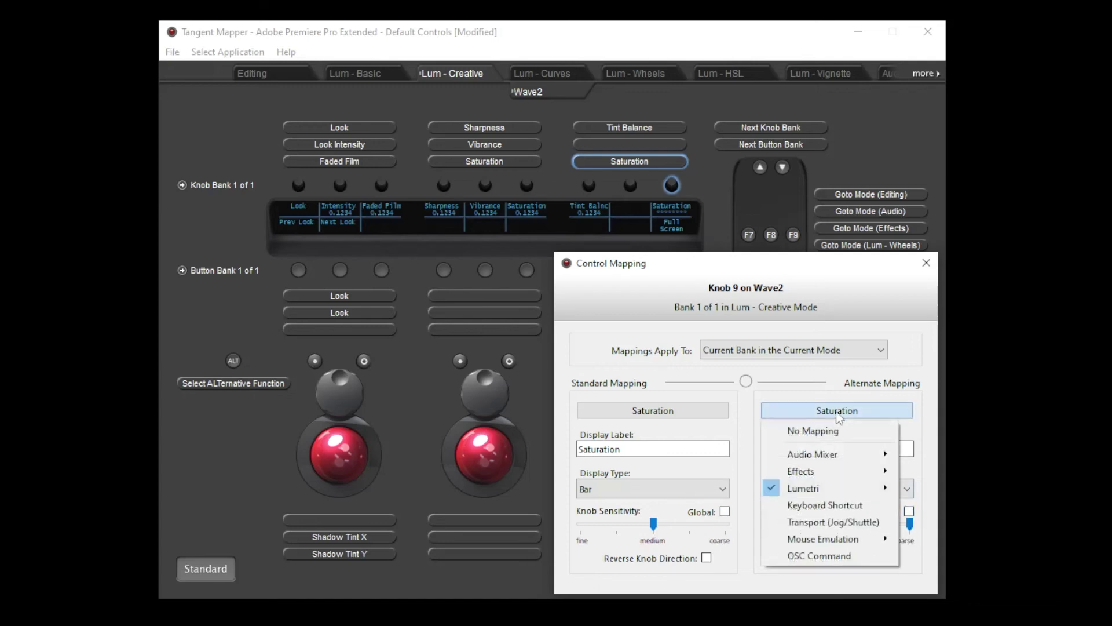
click(813, 394)
click(809, 485)
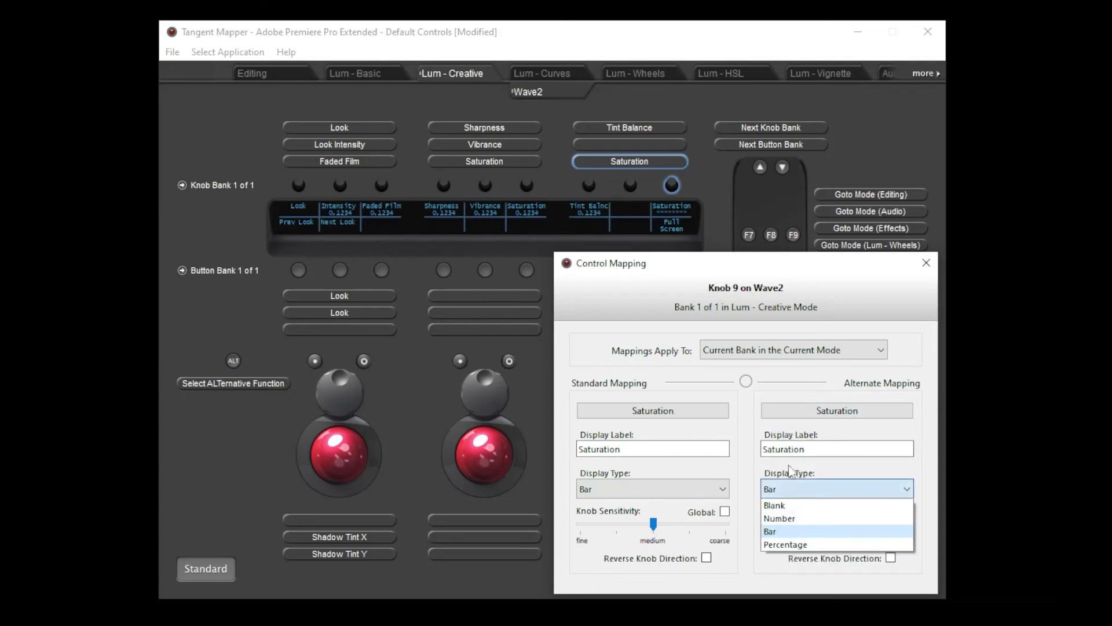
click(791, 470)
mouse_move(909, 525)
mouse_down()
mouse_move(838, 528)
mouse_move(910, 527)
mouse_up()
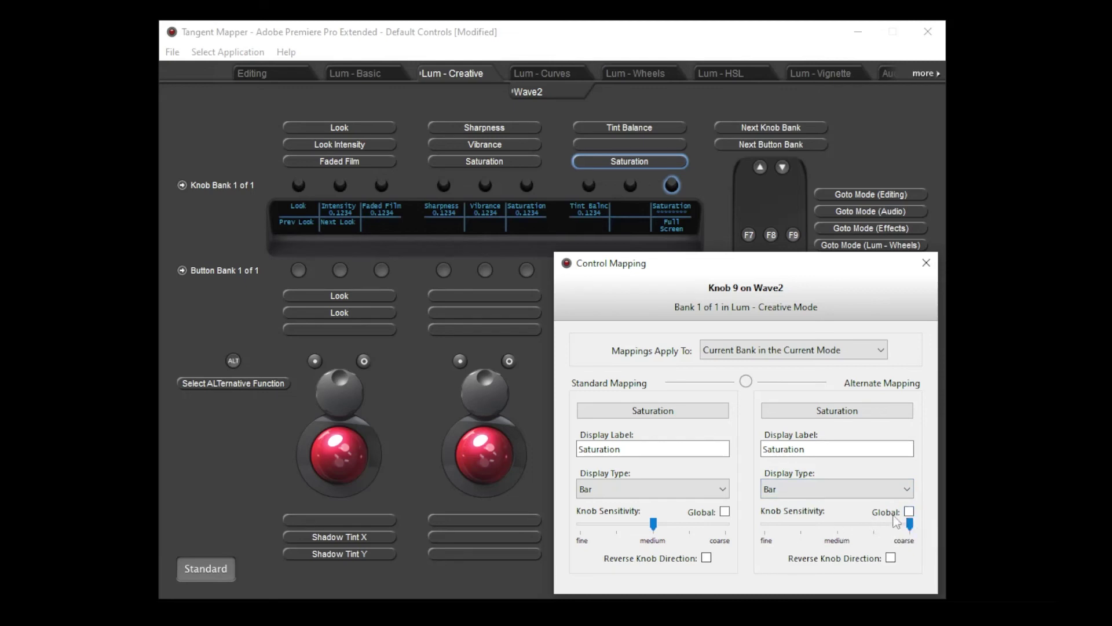
click(747, 383)
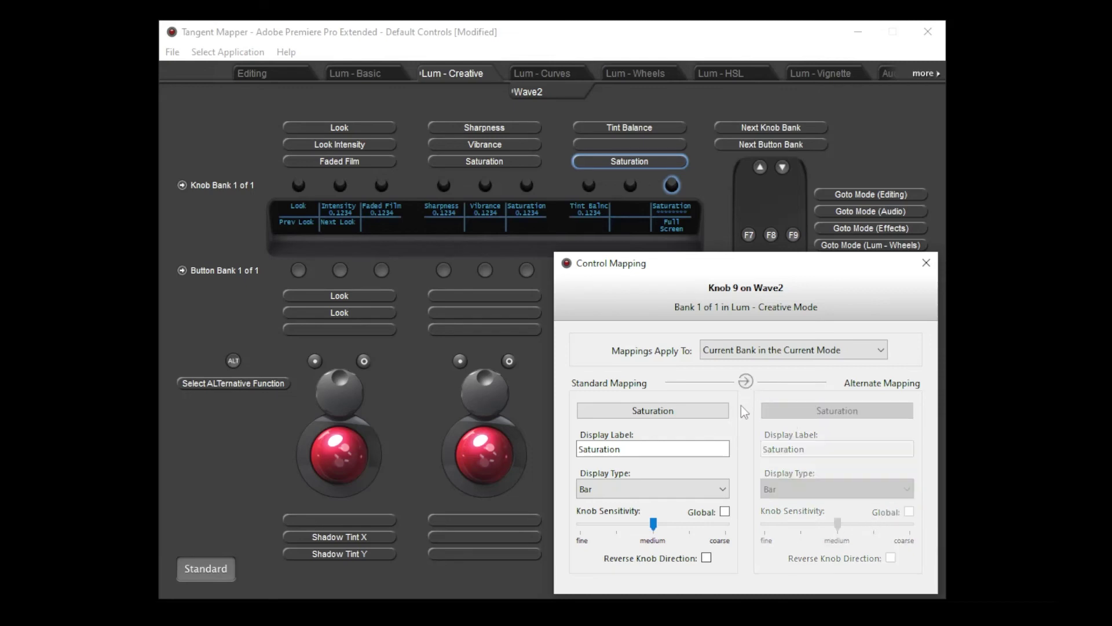
click(724, 512)
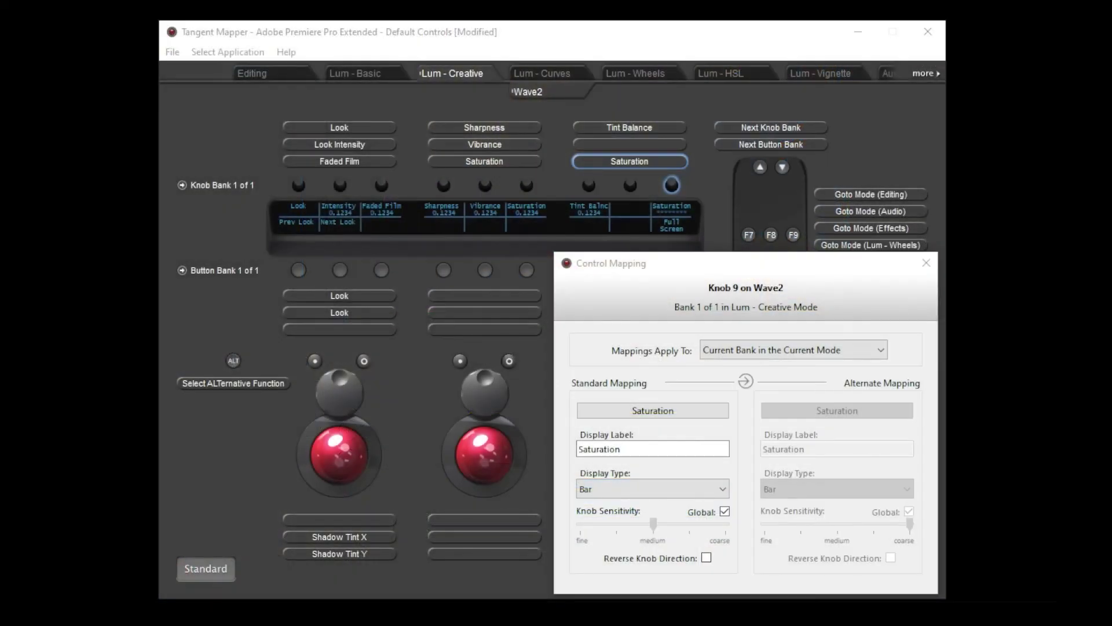
Map the middle trackerball and dial combined to Lumetri Colour Wheels and Match > Midtones
click(494, 448)
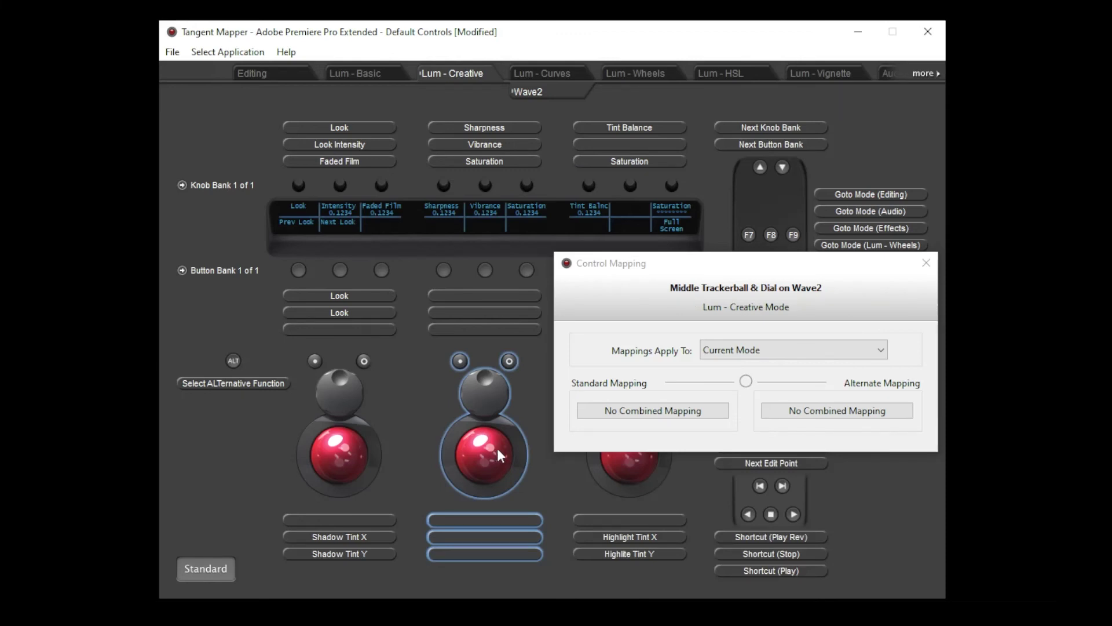
click(641, 412)
mouse_move(643, 434)
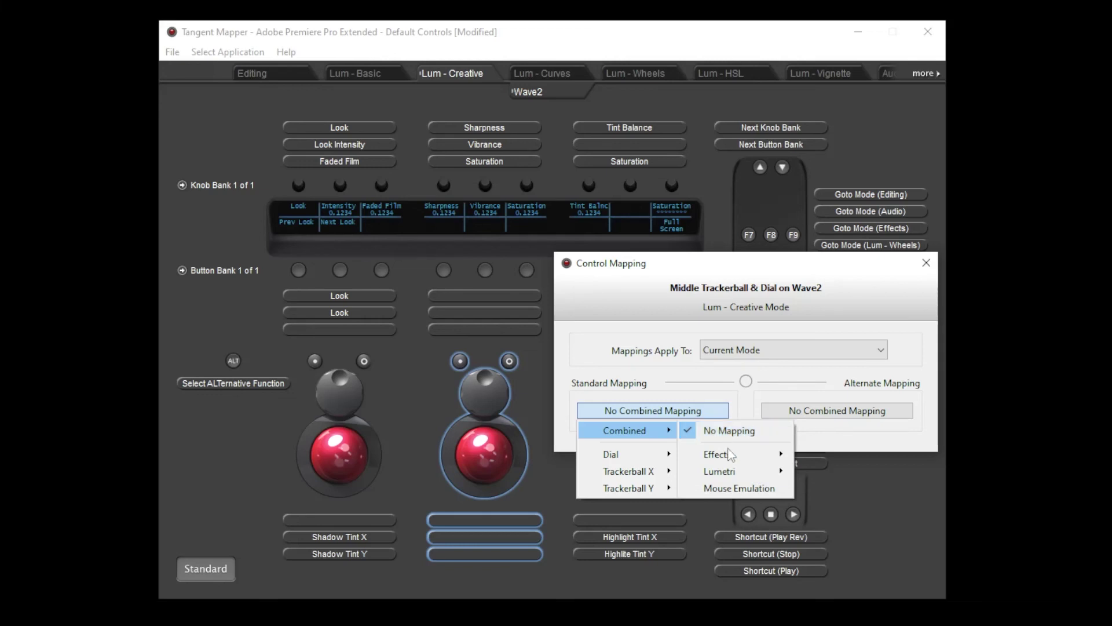
mouse_move(723, 477)
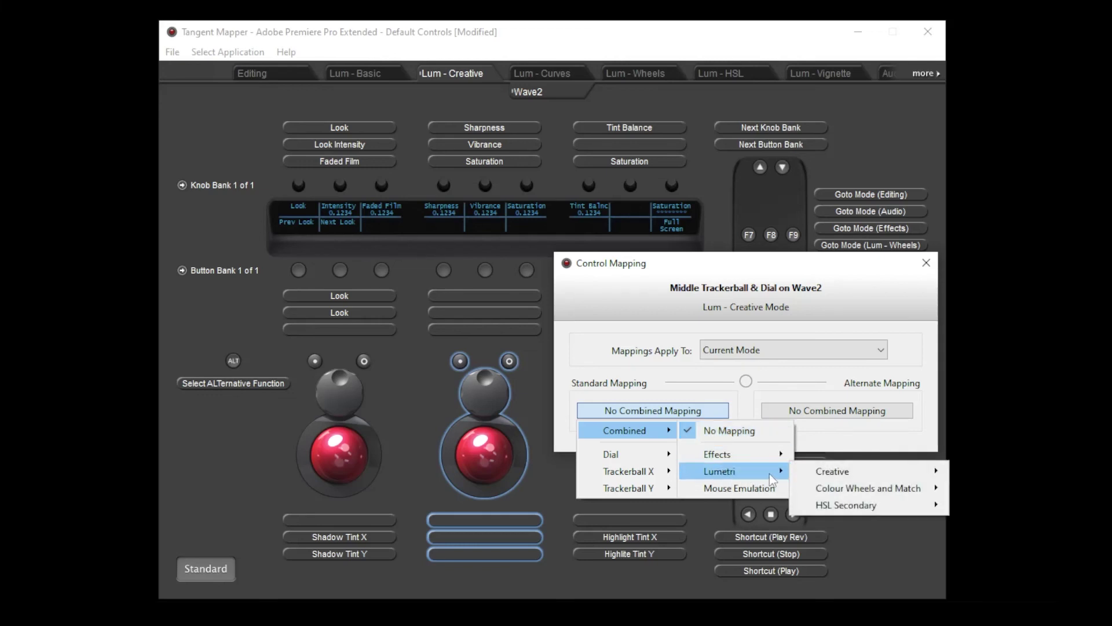
mouse_move(823, 478)
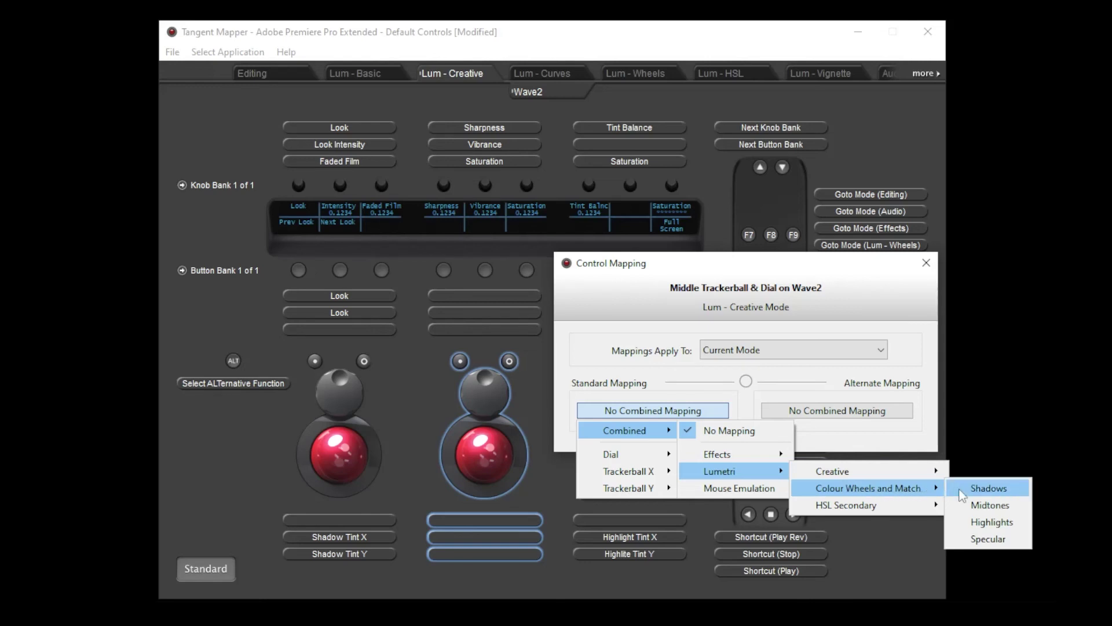
click(989, 505)
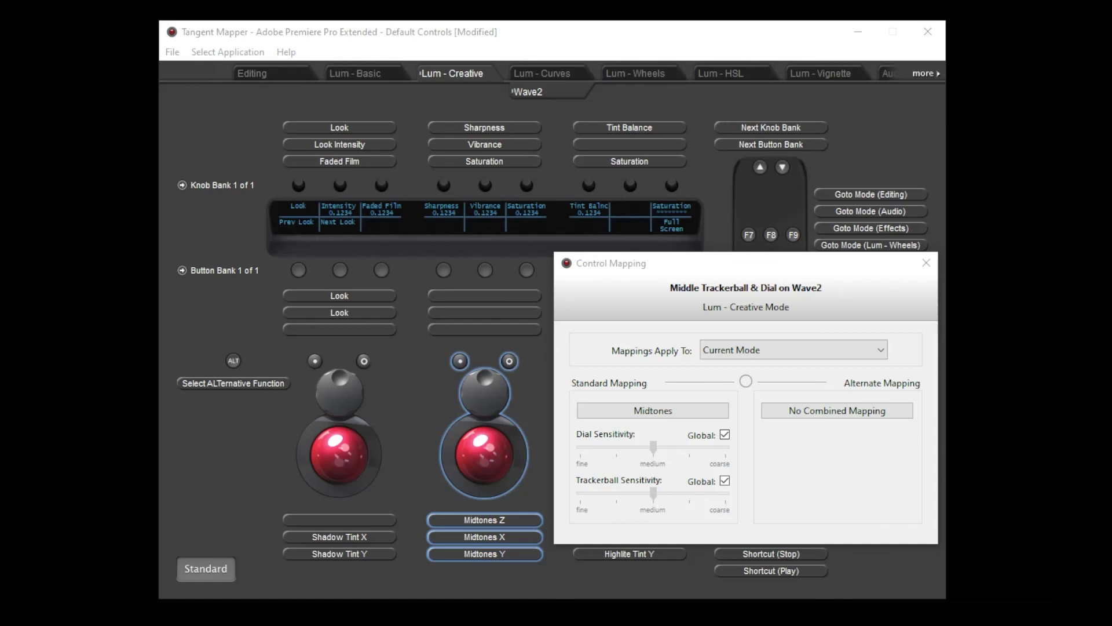
Link the middle trackerball's alternate mapping to its standard Midtones mapping
click(745, 382)
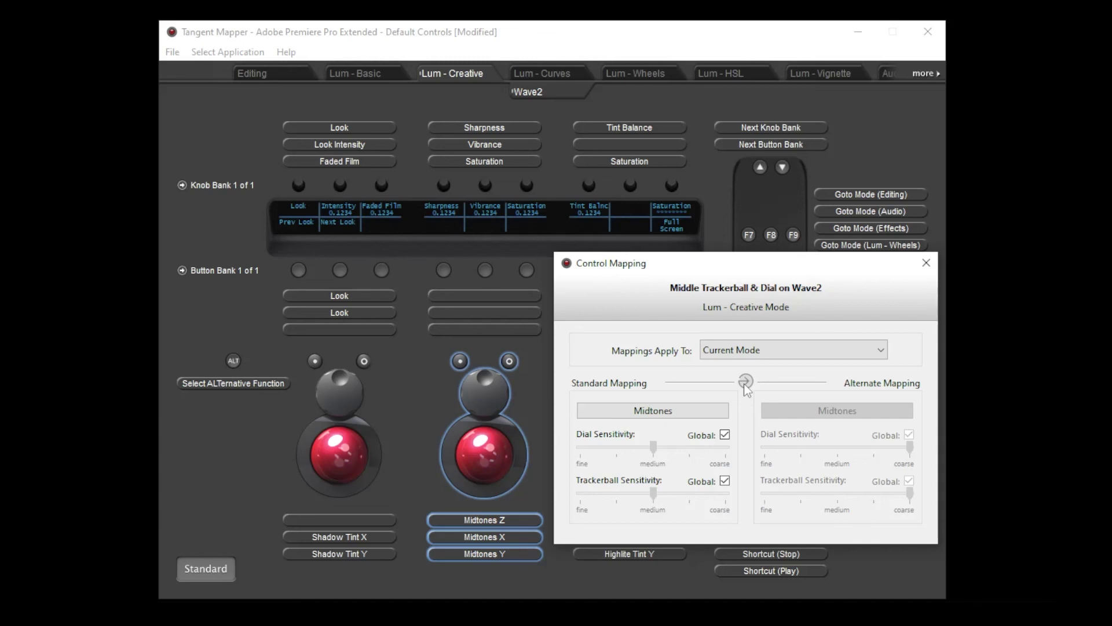
click(697, 406)
mouse_move(651, 460)
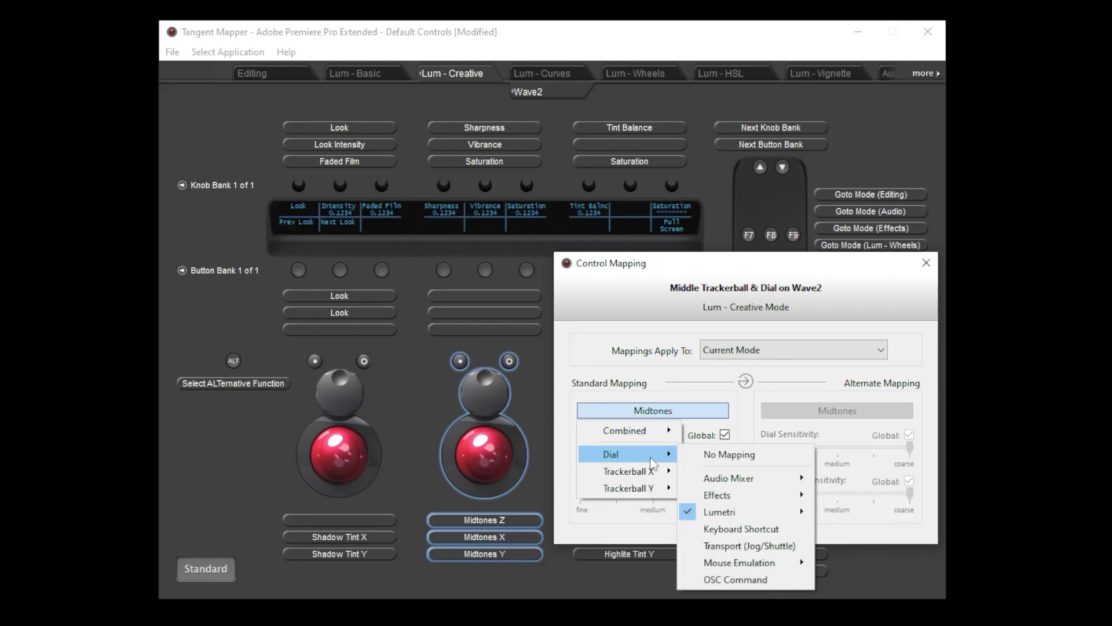
Check the separate Midtones Z, X and Y mappings on the middle dial and trackerball
click(481, 522)
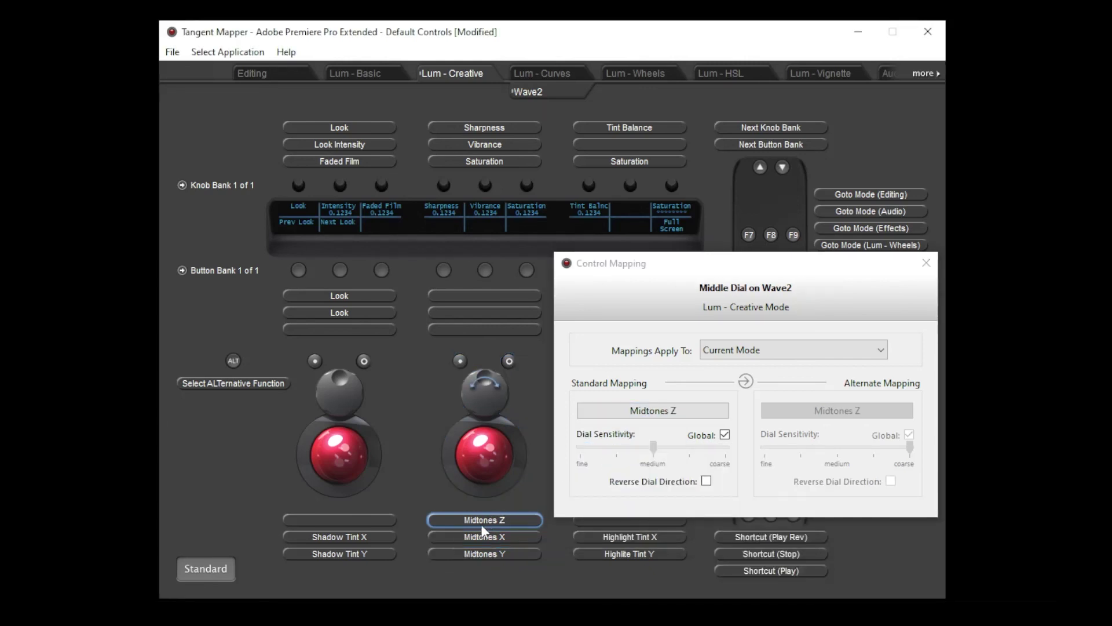
click(481, 533)
click(480, 554)
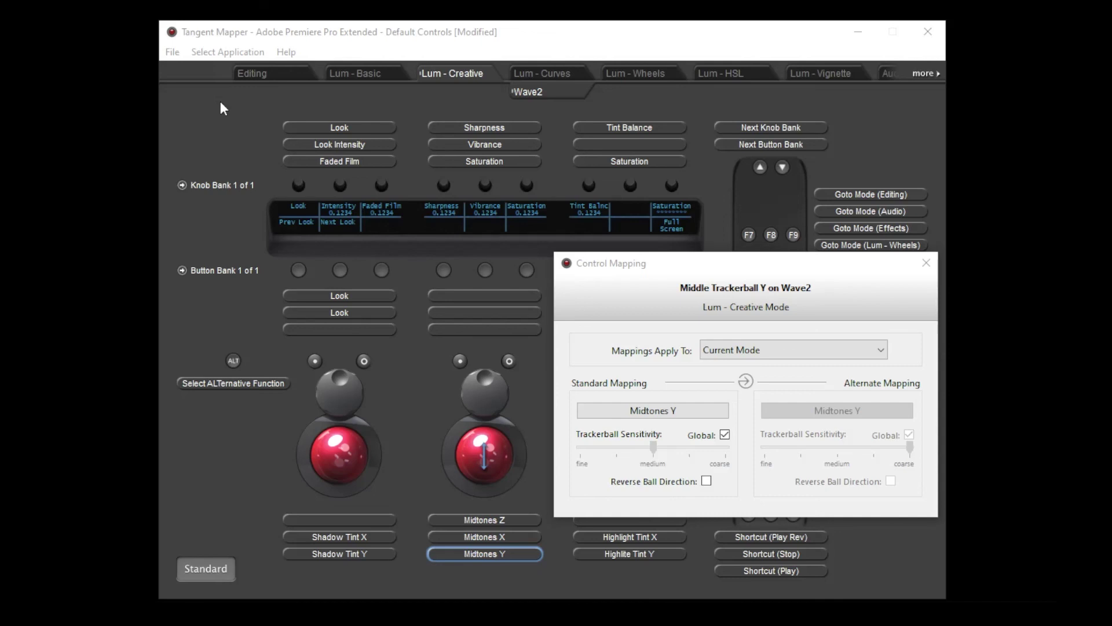
click(172, 51)
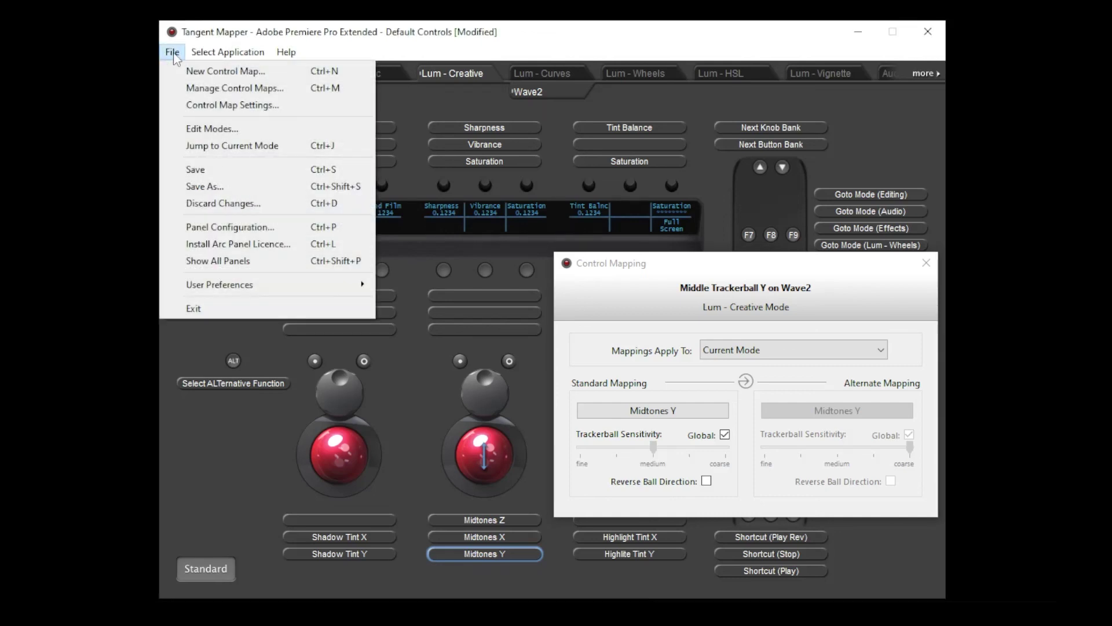
Save the control map under the name 'Test'
click(216, 169)
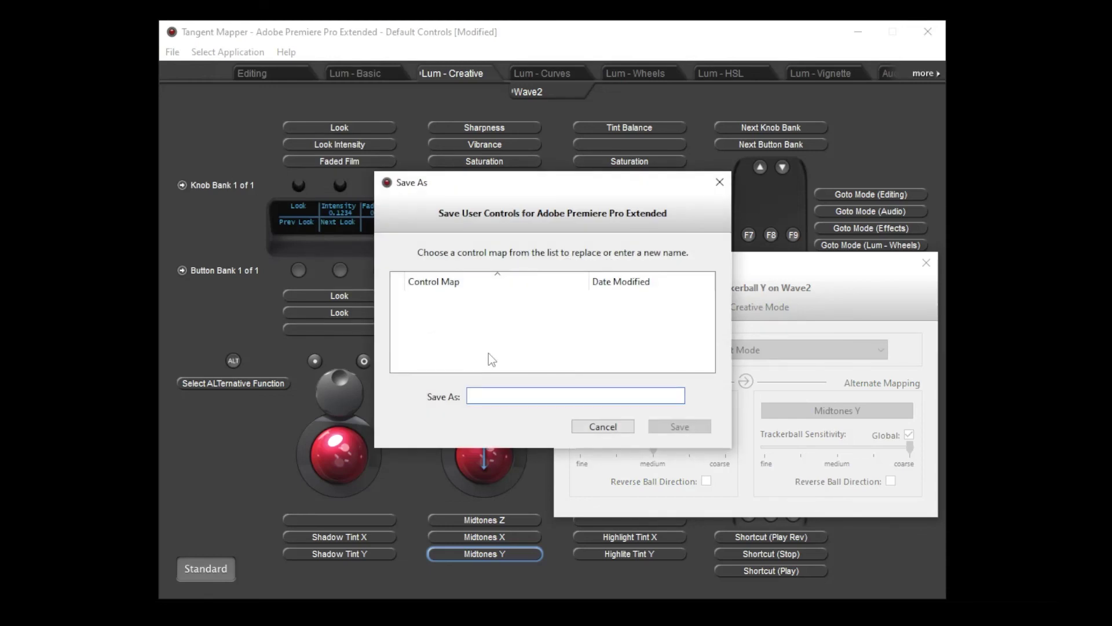
text(Test)
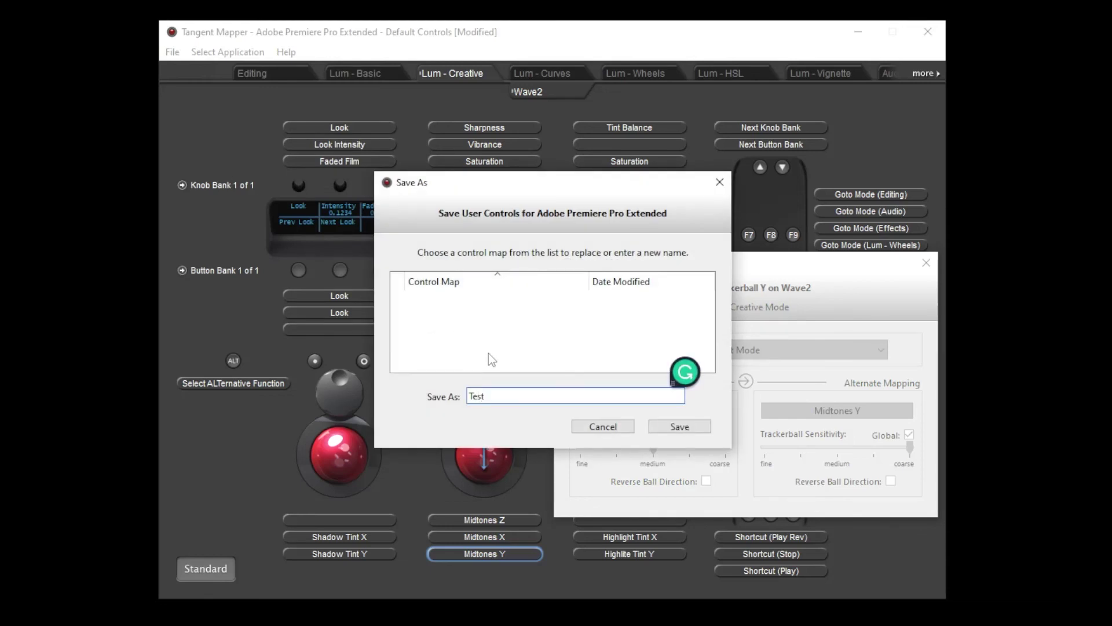
click(669, 426)
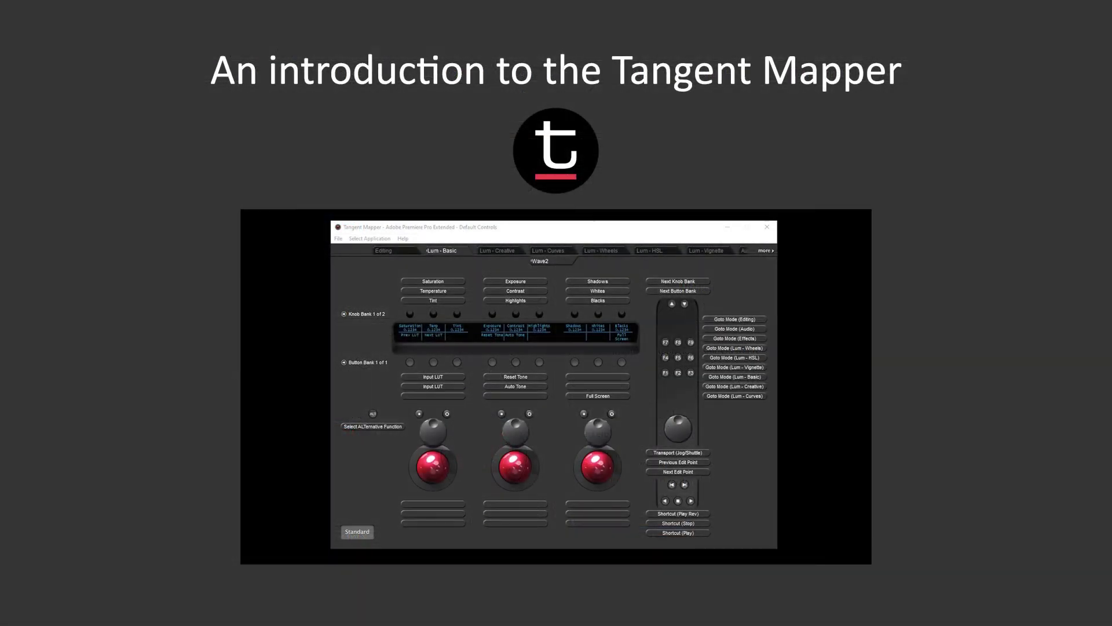